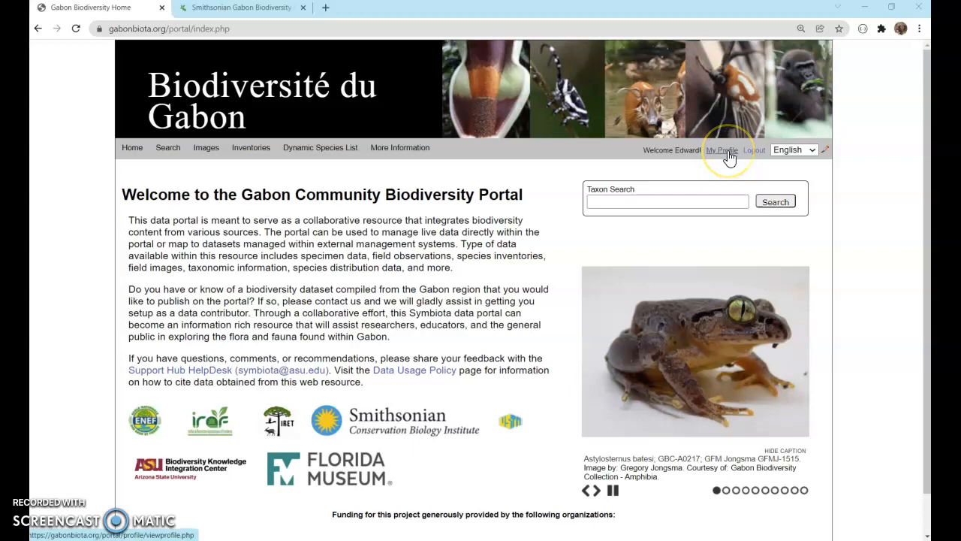
Open the Gabon Biodiversity Collection - Amphibia management page from your profile's occurrence management section
{"action": "left_click", "coordinate": [726, 152]}
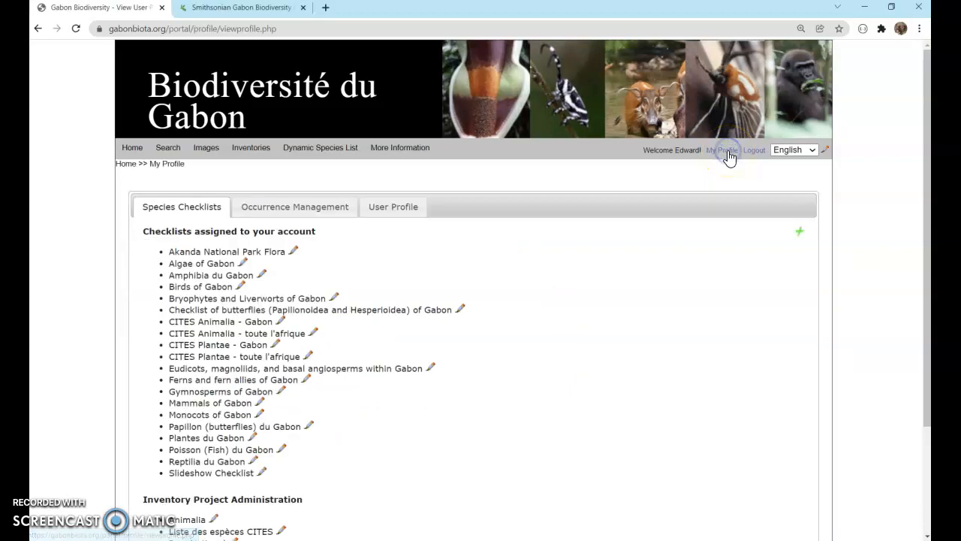
{"action": "left_click", "coordinate": [308, 214]}
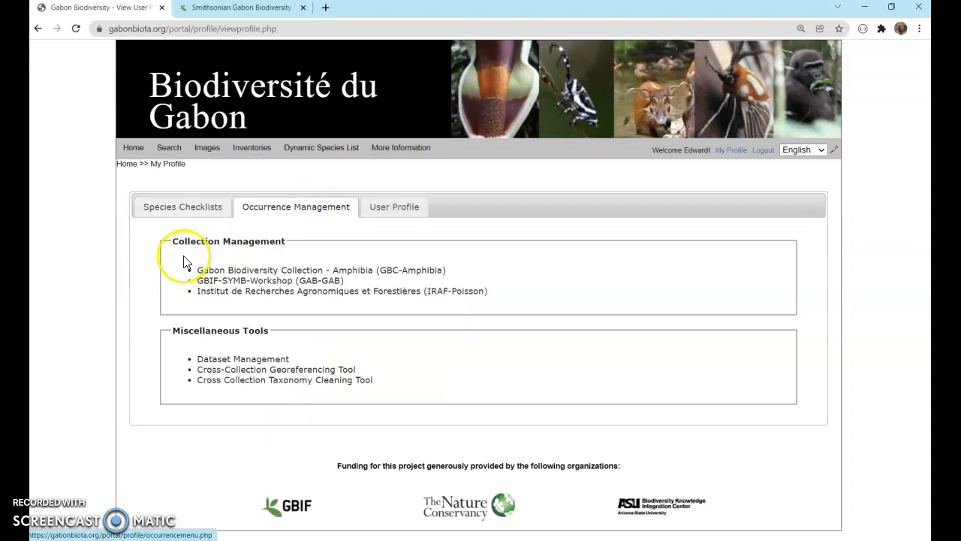
{"action": "left_click", "coordinate": [277, 270]}
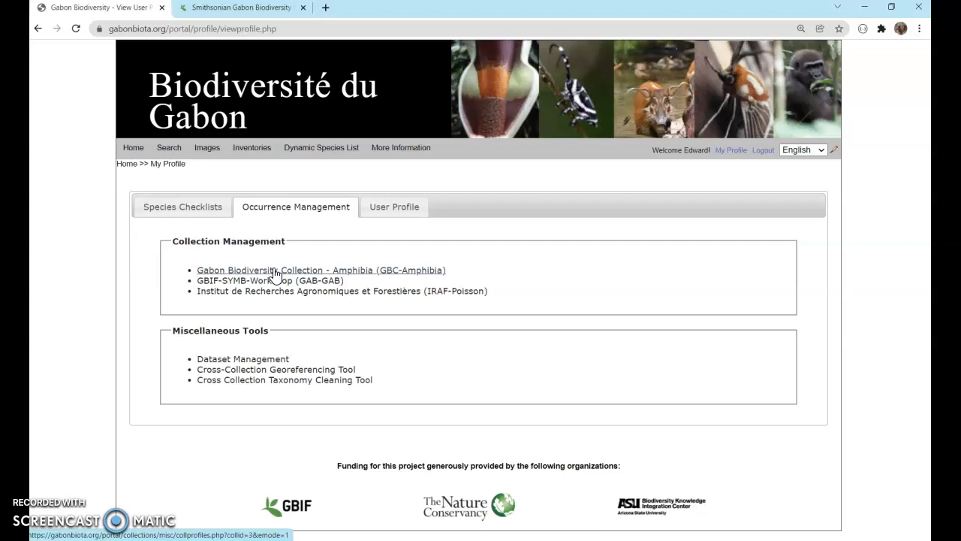
{"action": "left_click", "coordinate": [275, 270]}
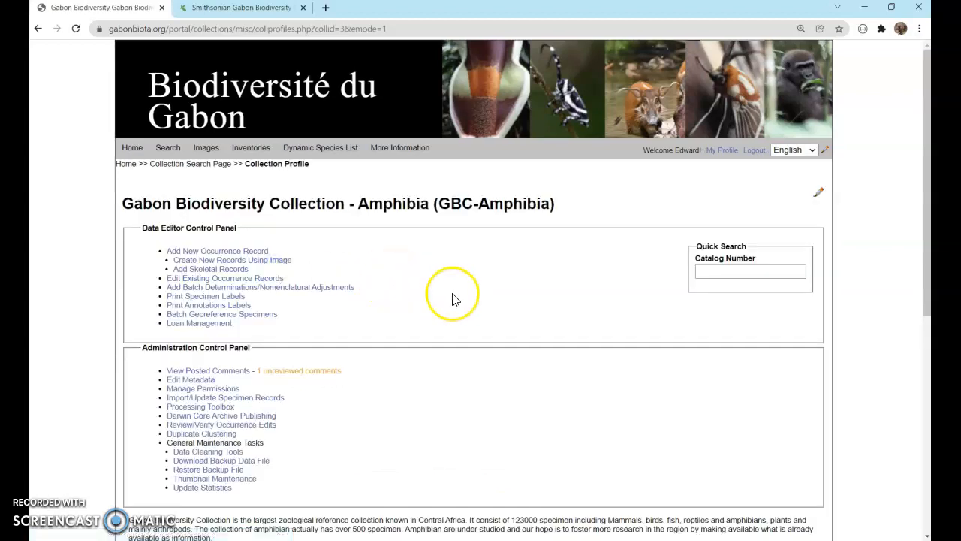
Open the collection's metadata editor from the administration control panel
{"action": "scroll", "coordinate": [452, 299], "scroll_direction": "down", "scroll_amount": 2}
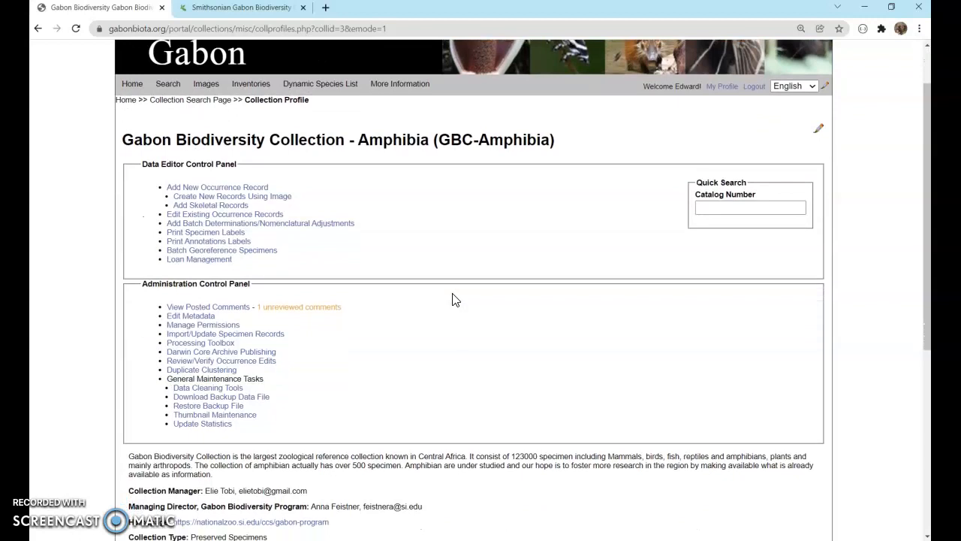
{"action": "scroll", "coordinate": [452, 299], "scroll_direction": "up", "scroll_amount": 1}
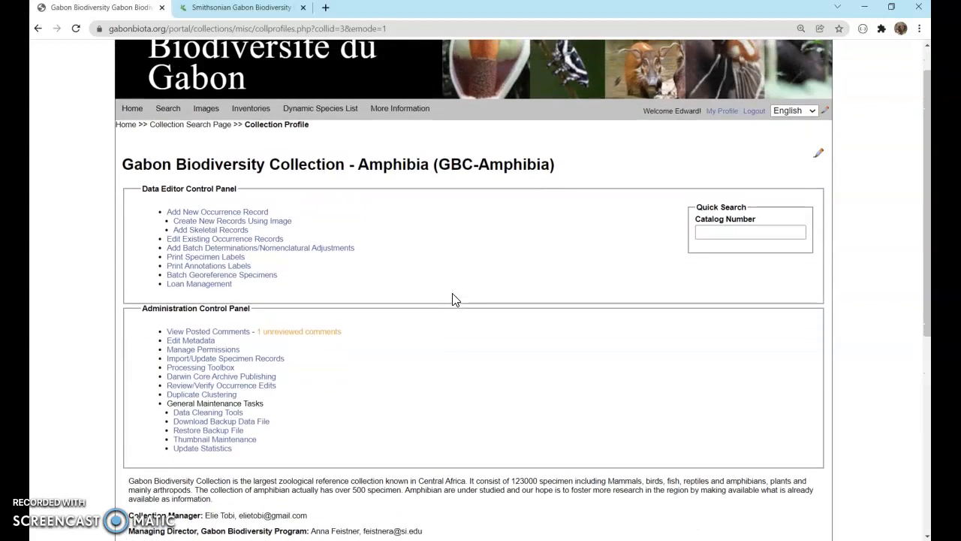
{"action": "scroll", "coordinate": [453, 300], "scroll_direction": "up", "scroll_amount": 1}
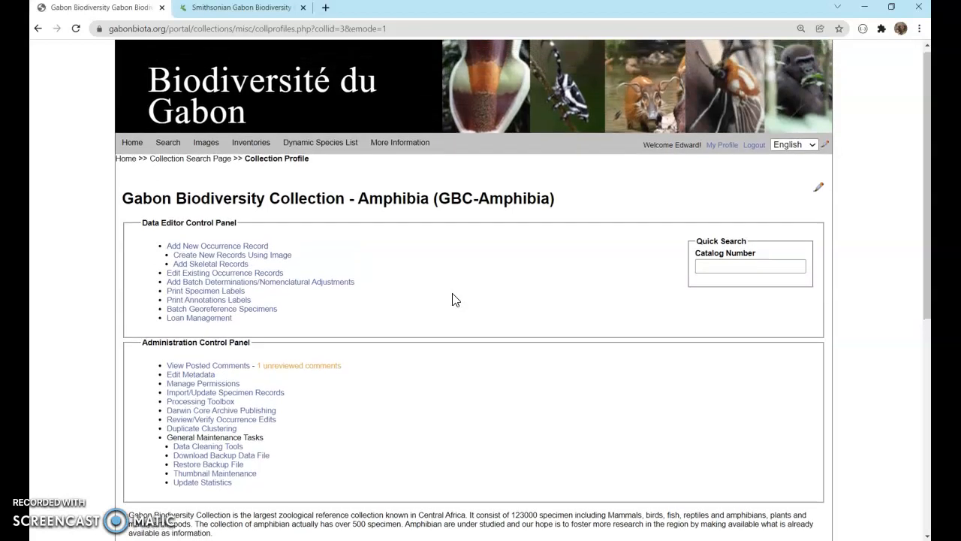
{"action": "left_click", "coordinate": [209, 376]}
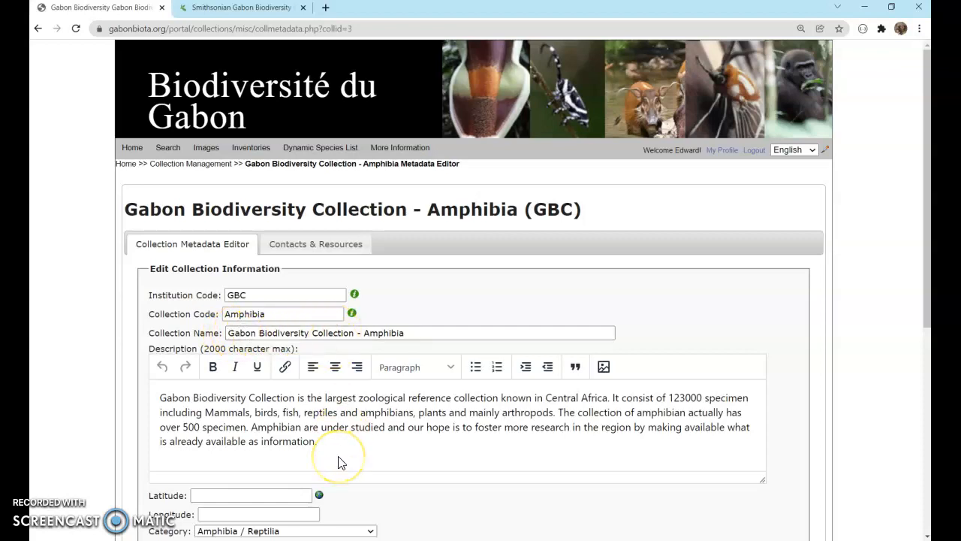
Review the collection metadata fields and the contacts and resources listing
{"action": "scroll", "coordinate": [337, 461], "scroll_direction": "down", "scroll_amount": 1}
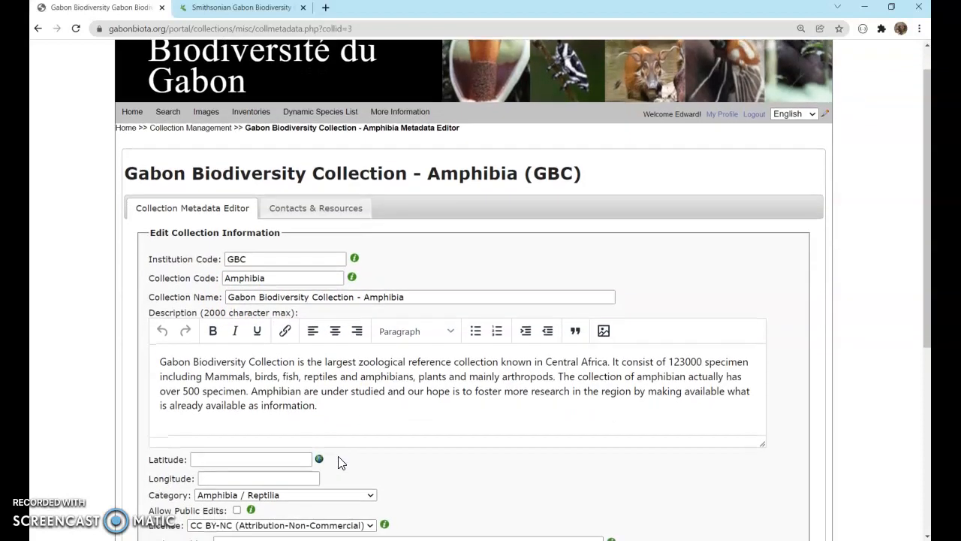
{"action": "scroll", "coordinate": [338, 462], "scroll_direction": "down", "scroll_amount": 1}
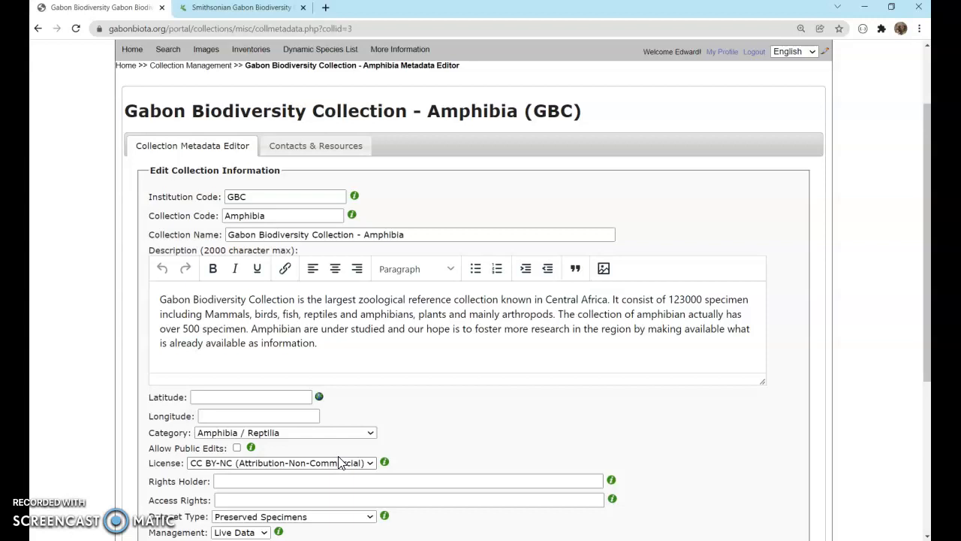
{"action": "scroll", "coordinate": [338, 461], "scroll_direction": "down", "scroll_amount": 1}
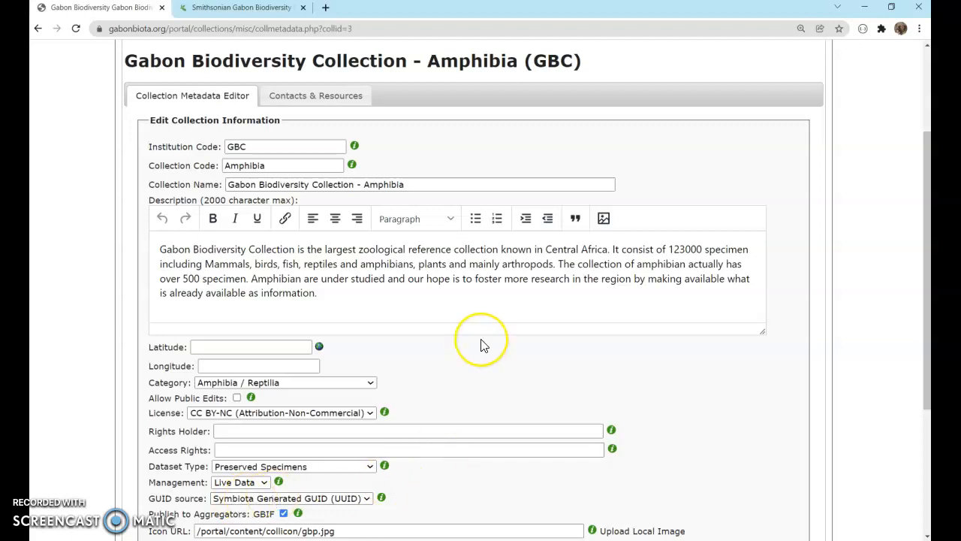
{"action": "scroll", "coordinate": [484, 344], "scroll_direction": "up", "scroll_amount": 1}
{"action": "left_click", "coordinate": [303, 165]}
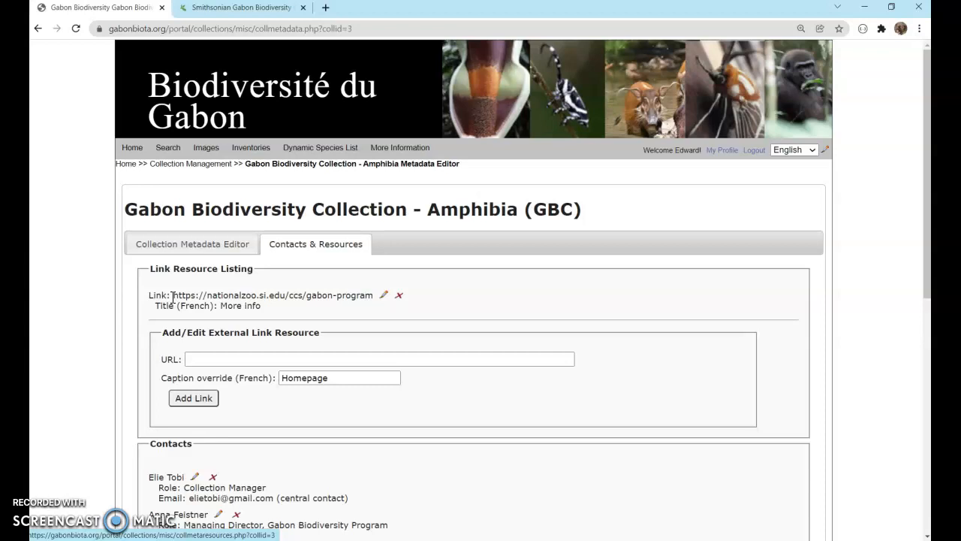
{"action": "scroll", "coordinate": [172, 297], "scroll_direction": "down", "scroll_amount": 2}
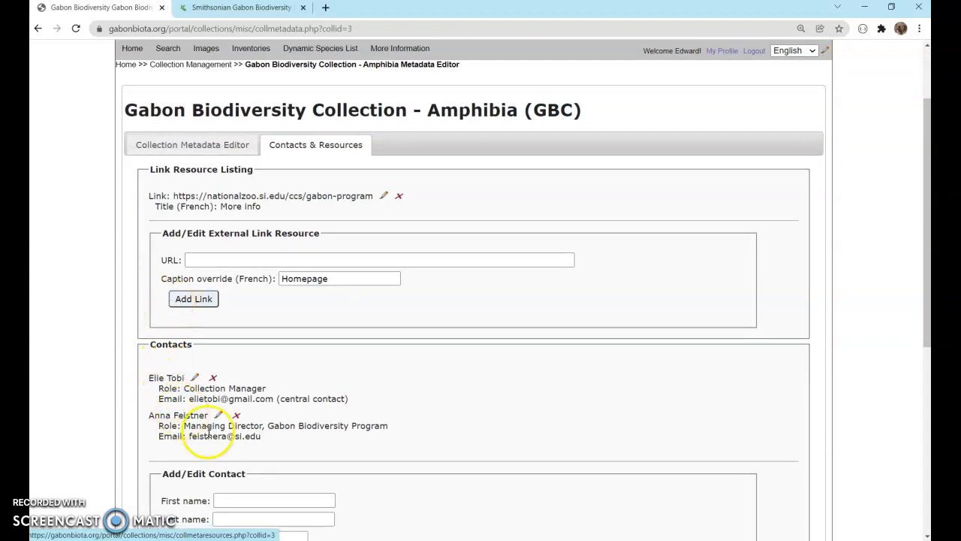
{"action": "scroll", "coordinate": [300, 448], "scroll_direction": "up", "scroll_amount": 2}
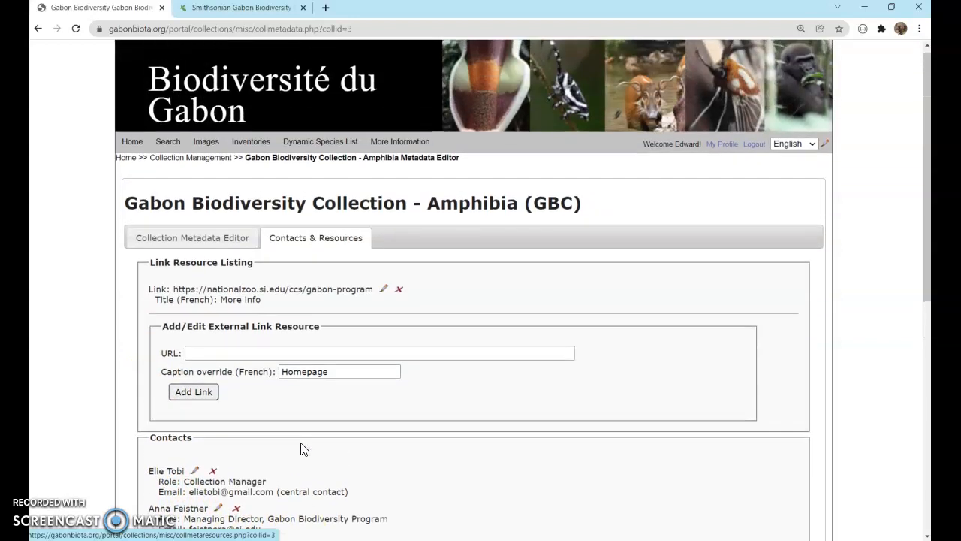
Return to the collection metadata editor and save the edits
{"action": "left_click", "coordinate": [195, 239]}
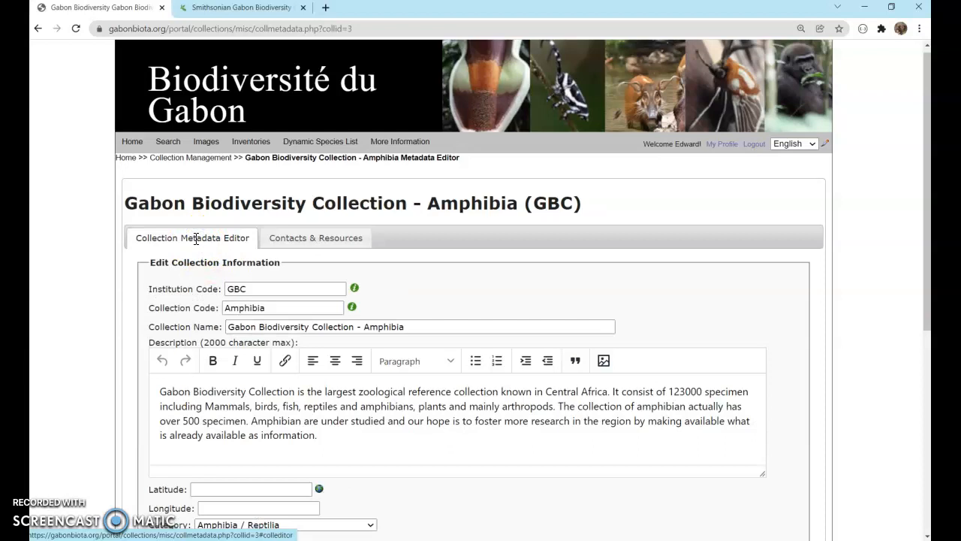
{"action": "scroll", "coordinate": [195, 239], "scroll_direction": "down", "scroll_amount": 5}
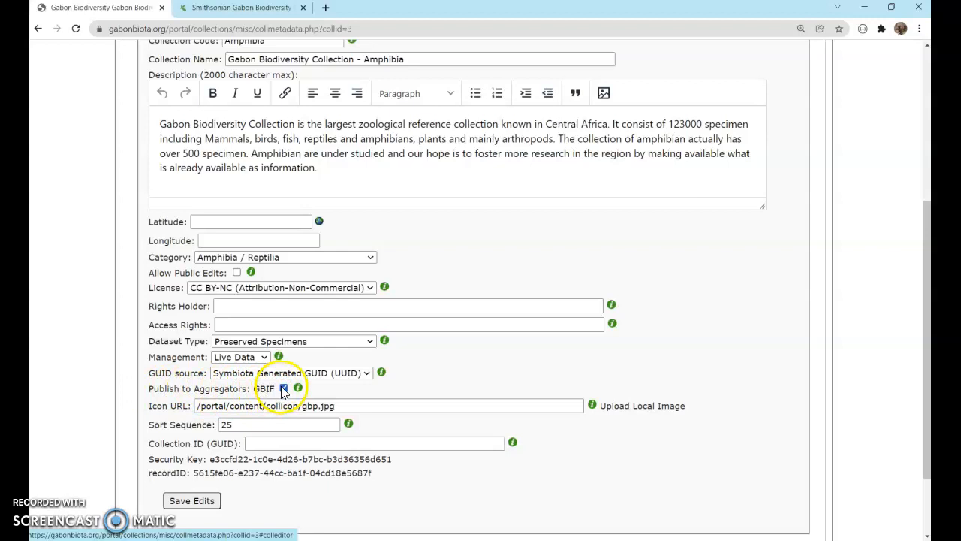
{"action": "left_click", "coordinate": [193, 501]}
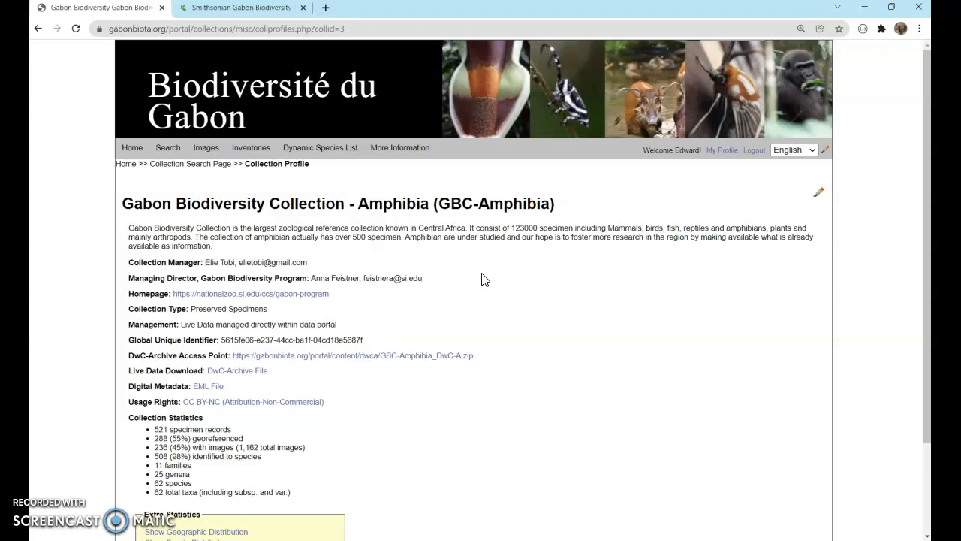
Show the collection's control panels and open Darwin Core Archive Publishing
{"action": "left_click", "coordinate": [819, 197]}
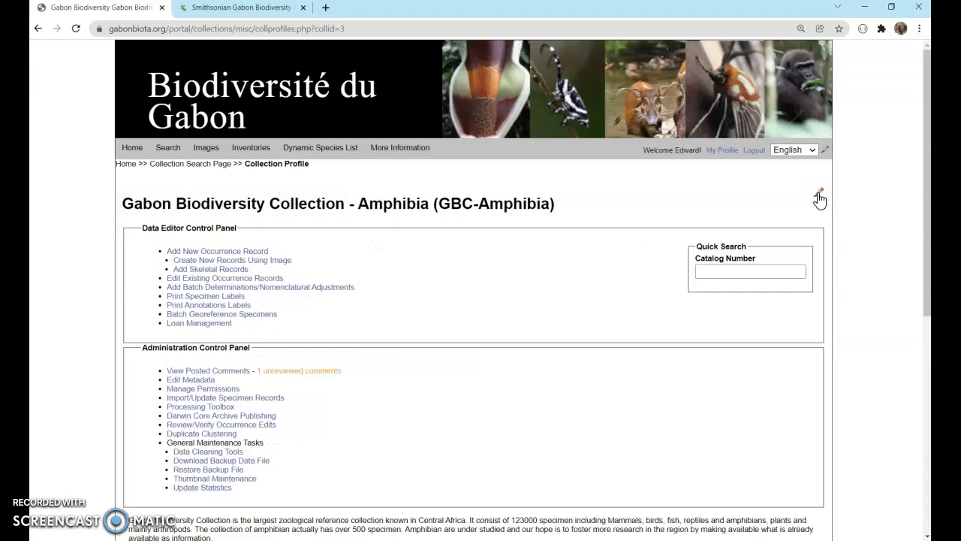
{"action": "scroll", "coordinate": [509, 282], "scroll_direction": "down", "scroll_amount": 1}
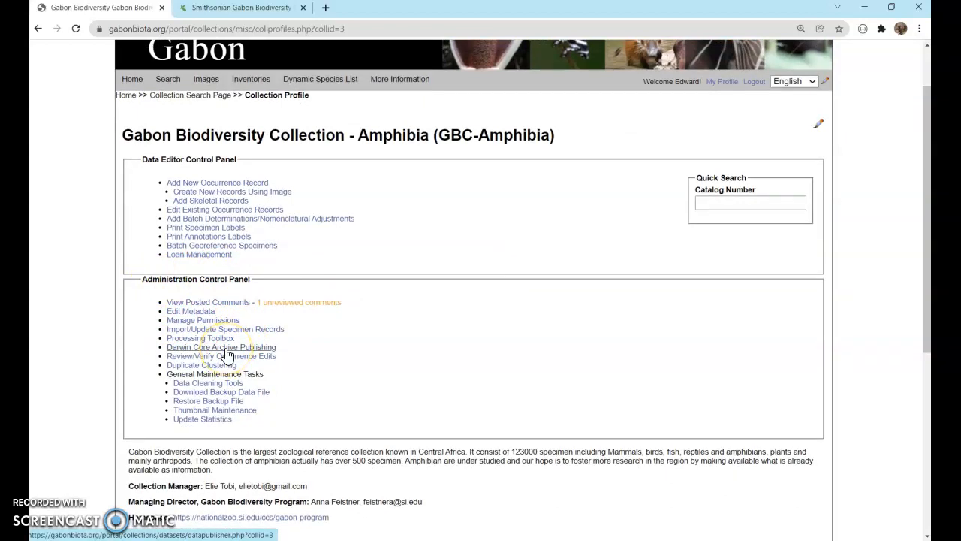
{"action": "left_click", "coordinate": [226, 348]}
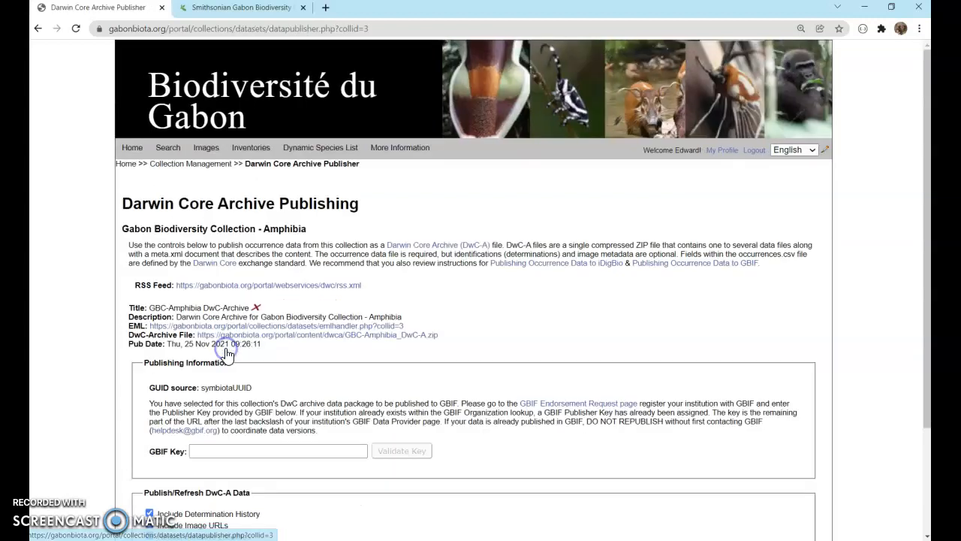
Copy the publisher key from the address of the GBIF publisher page for the Smithsonian Gabon Biodiversity Program
{"action": "scroll", "coordinate": [333, 370], "scroll_direction": "down", "scroll_amount": 1}
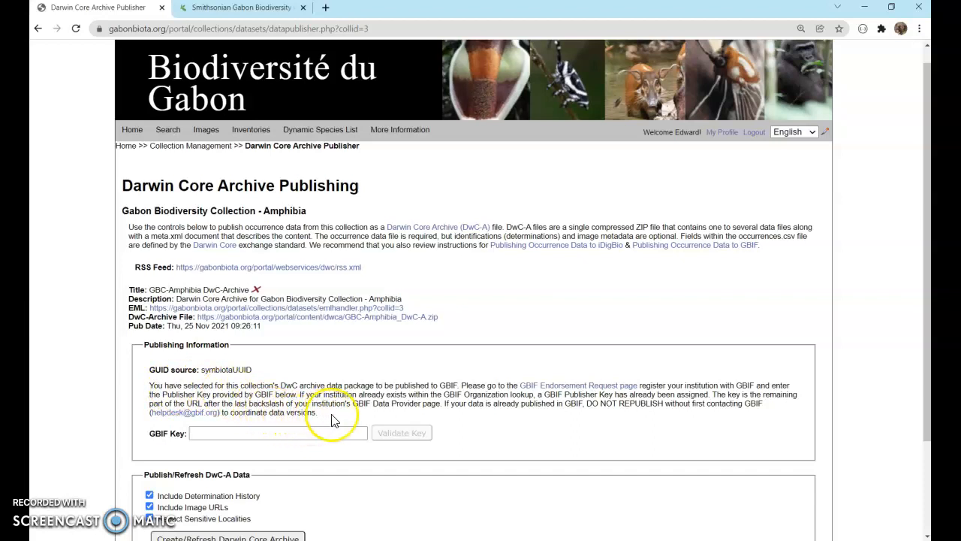
{"action": "scroll", "coordinate": [543, 402], "scroll_direction": "down", "scroll_amount": 1}
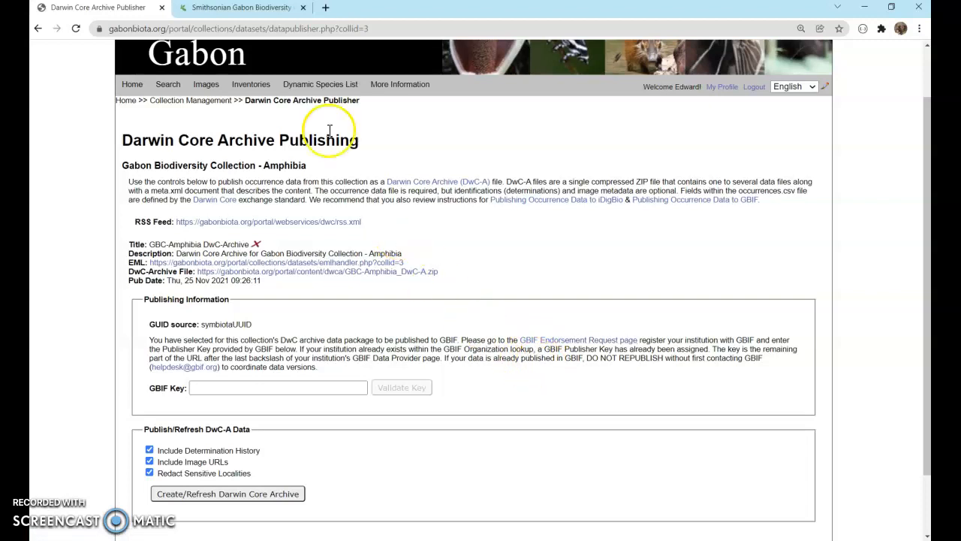
{"action": "left_click", "coordinate": [222, 13]}
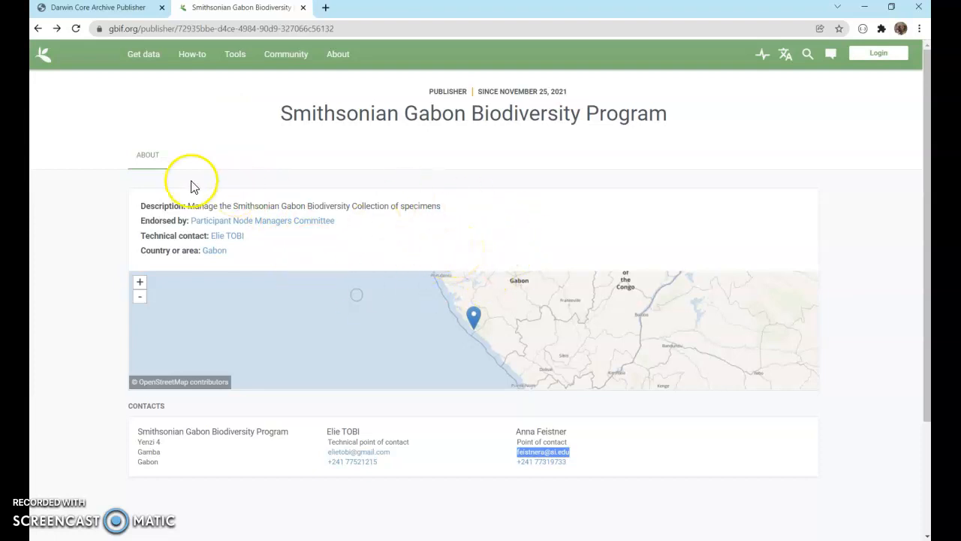
{"action": "left_click", "coordinate": [93, 9]}
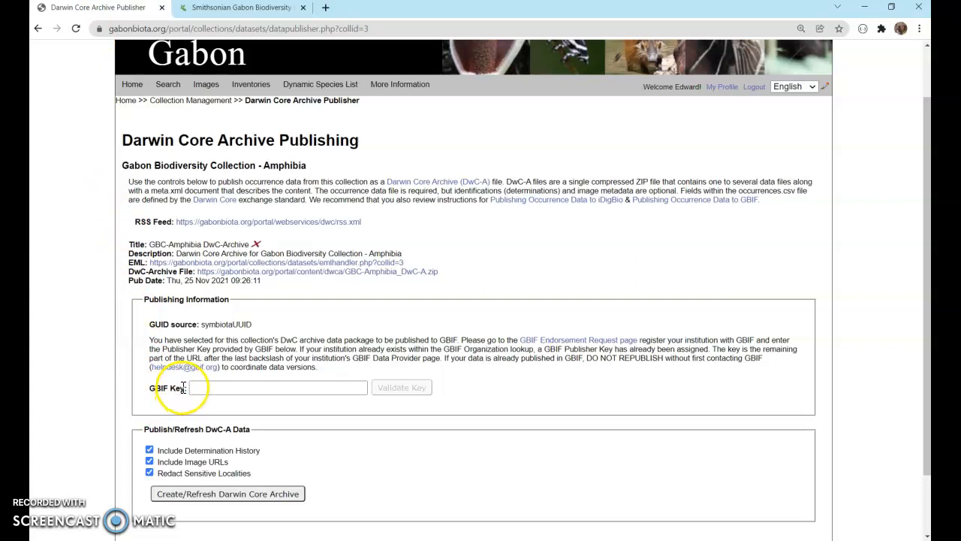
{"action": "left_click", "coordinate": [219, 9]}
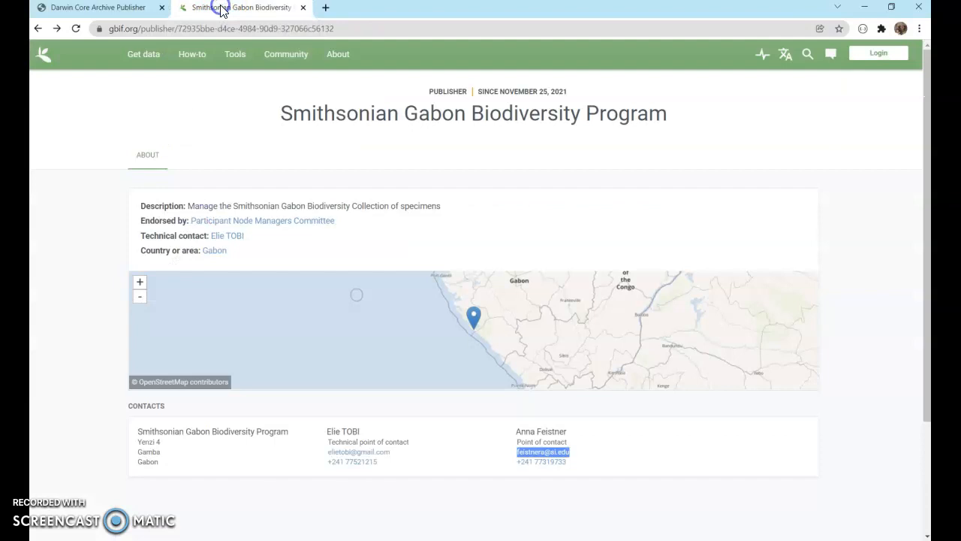
{"action": "left_click_drag", "start_coordinate": [353, 28], "coordinate": [180, 28]}
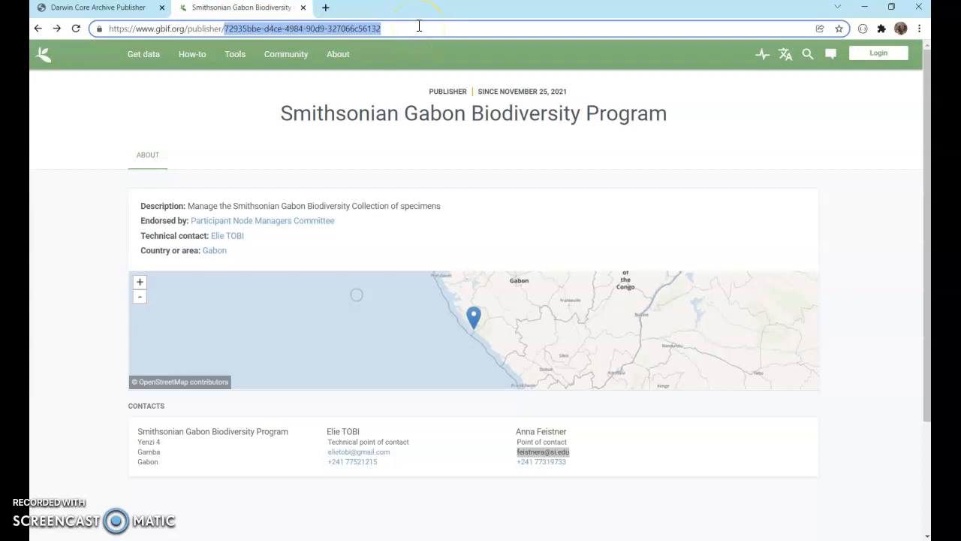
Enter the copied GBIF publisher key in the GBIF Key field and validate it
{"action": "left_click", "coordinate": [115, 13]}
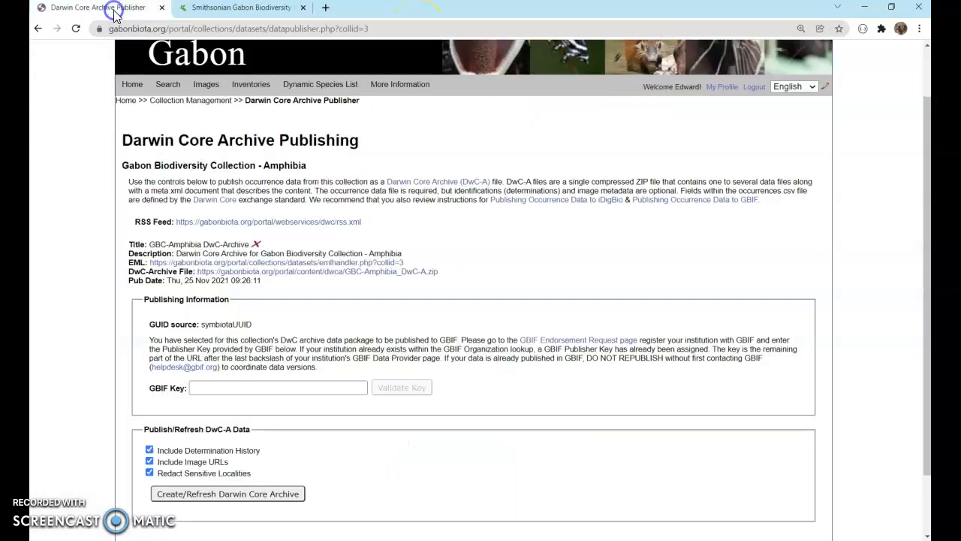
{"action": "left_click", "coordinate": [278, 388]}
{"action": "key", "text": "Down"}
{"action": "key", "text": "Return"}
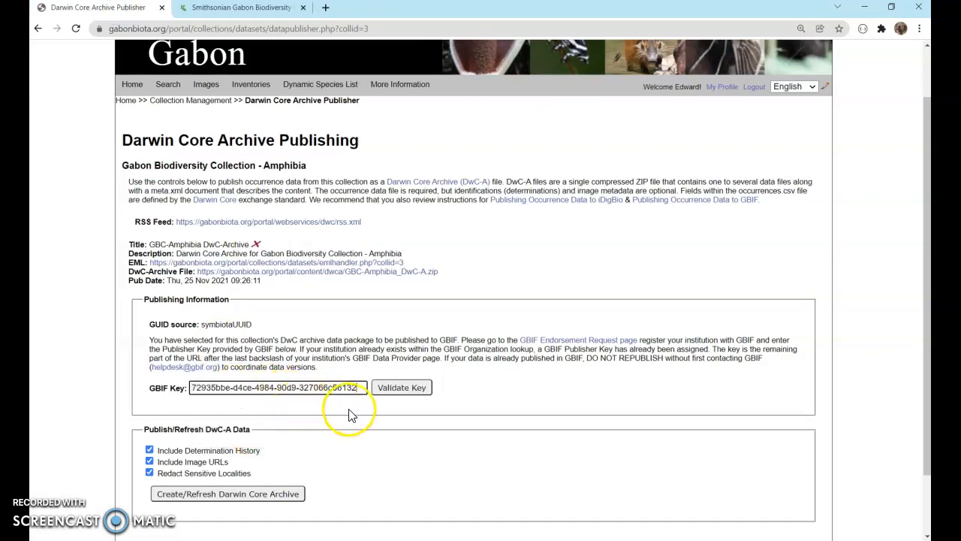
{"action": "left_click", "coordinate": [394, 389]}
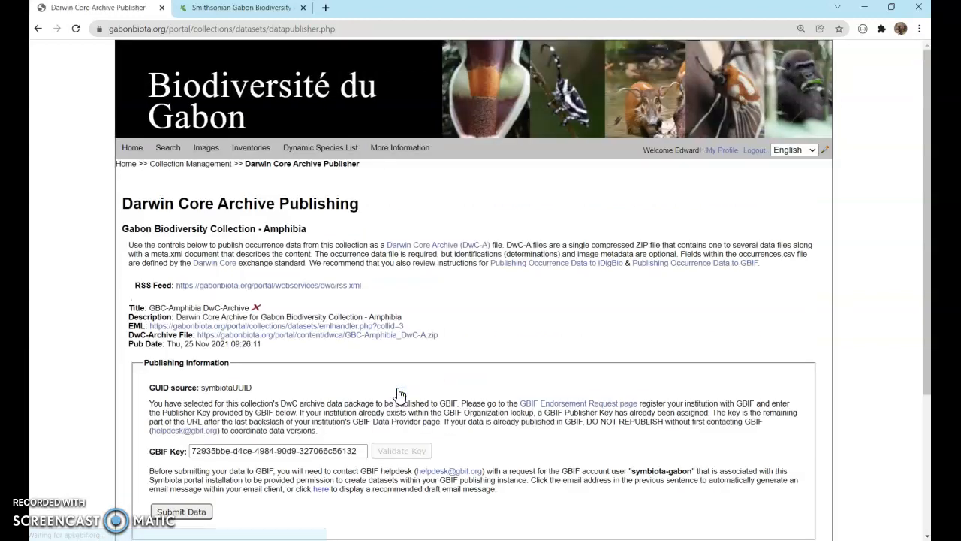
Select the GBIF account user name symbiota-gabon in the publishing instructions
{"action": "scroll", "coordinate": [399, 395], "scroll_direction": "down", "scroll_amount": 2}
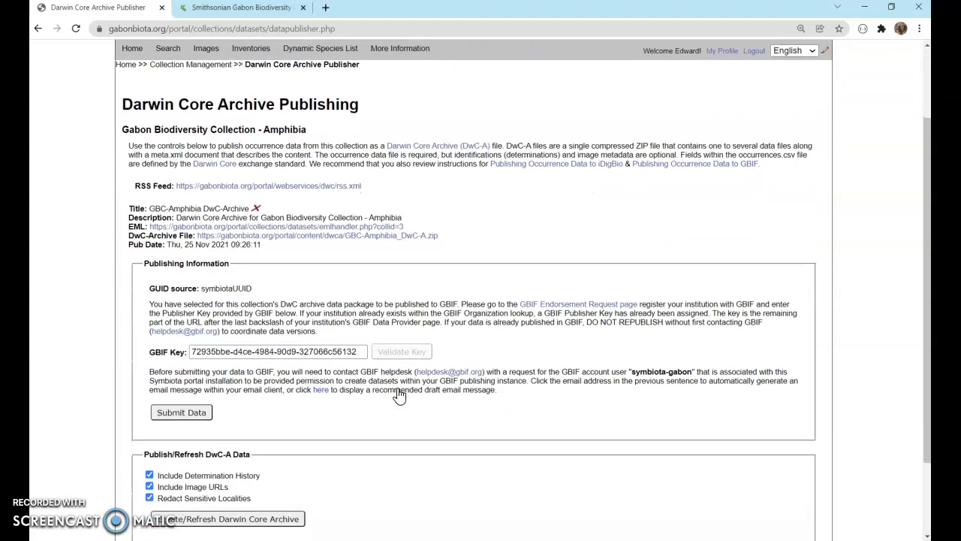
{"action": "scroll", "coordinate": [399, 395], "scroll_direction": "down", "scroll_amount": 1}
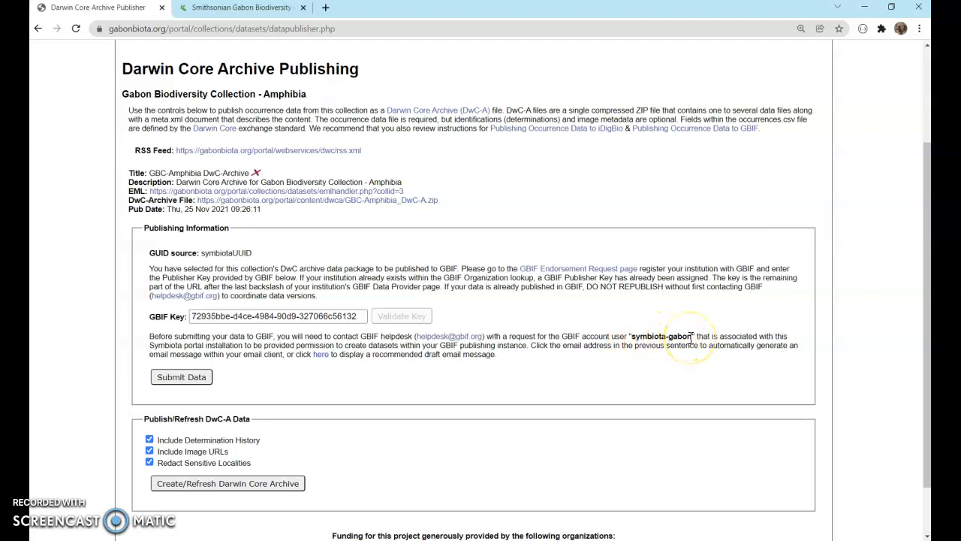
{"action": "left_click", "coordinate": [634, 337]}
{"action": "left_click_drag", "start_coordinate": [634, 337], "coordinate": [692, 337]}
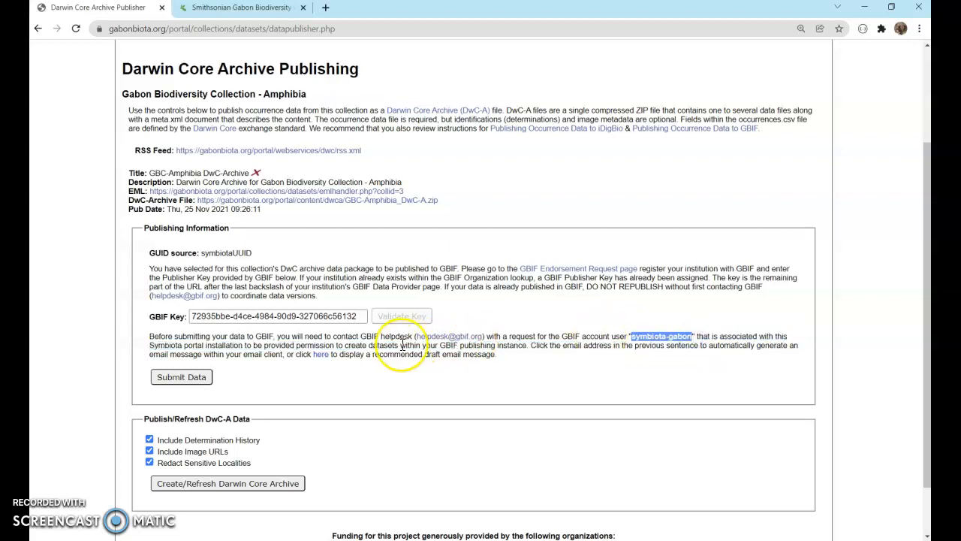
Display the recommended draft email to the GBIF helpdesk and select its full text
{"action": "left_click", "coordinate": [321, 355]}
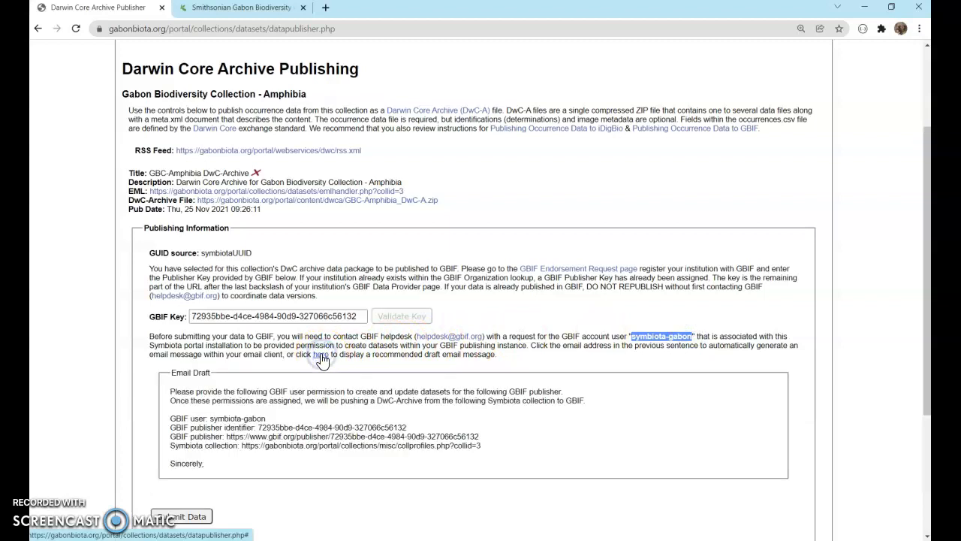
{"action": "scroll", "coordinate": [321, 359], "scroll_direction": "down", "scroll_amount": 1}
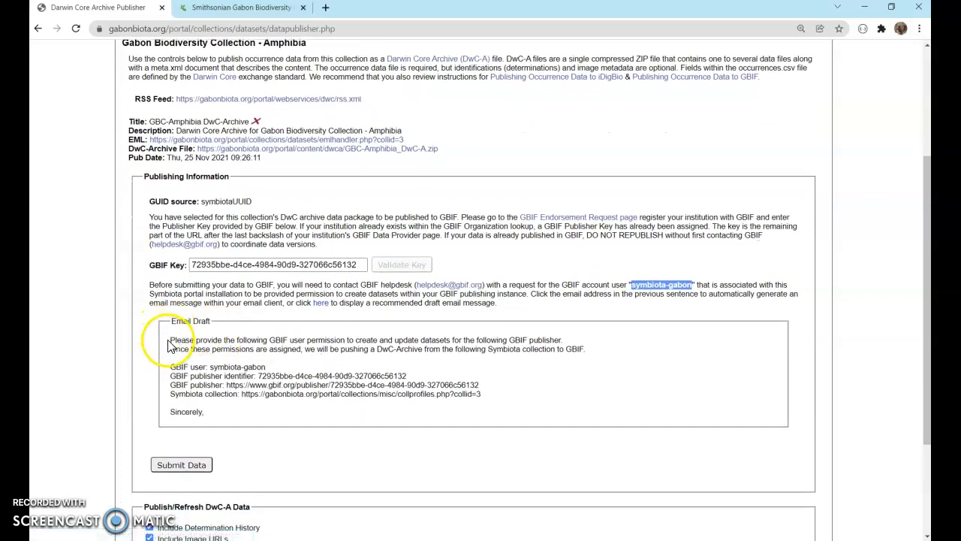
{"action": "left_click", "coordinate": [167, 339]}
{"action": "left_click_drag", "start_coordinate": [166, 338], "coordinate": [229, 414]}
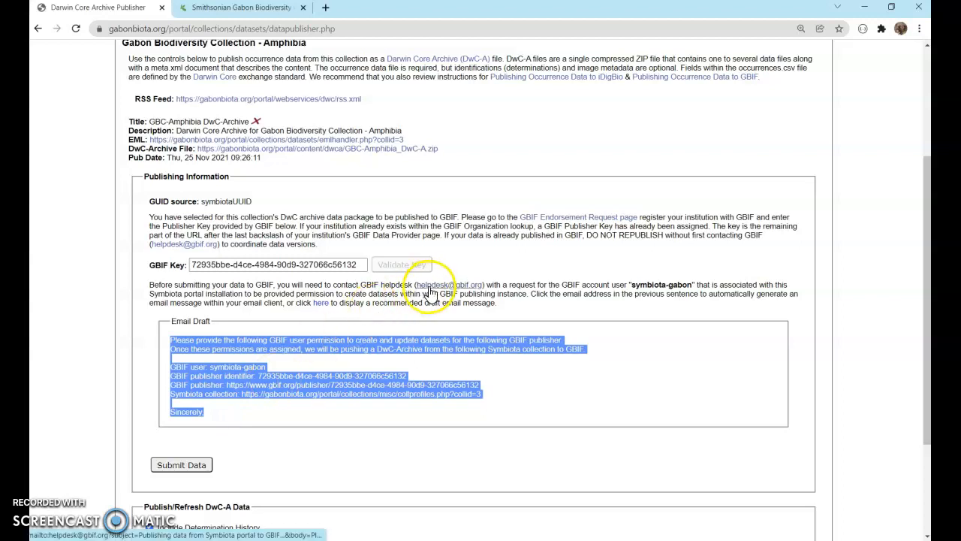
{"action": "left_click", "coordinate": [392, 368]}
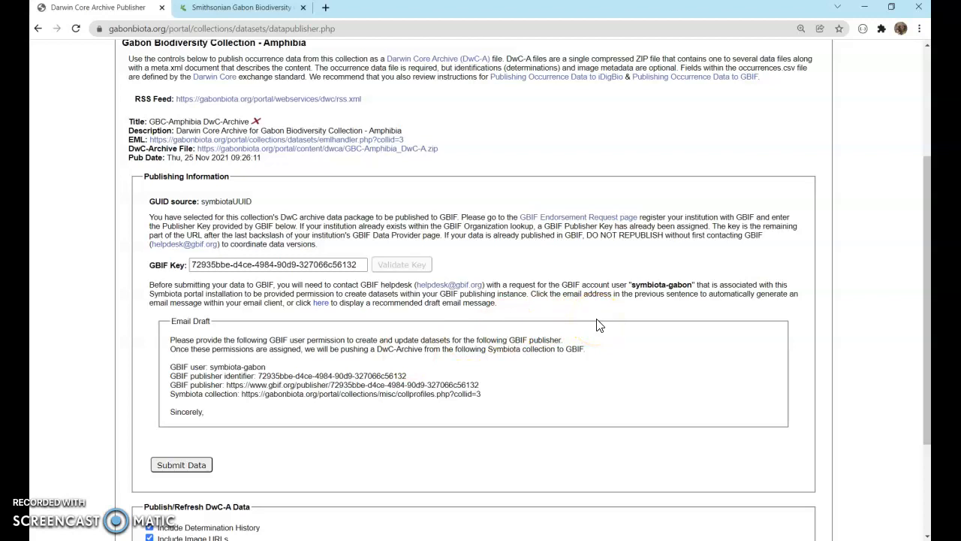
{"action": "left_click", "coordinate": [221, 9]}
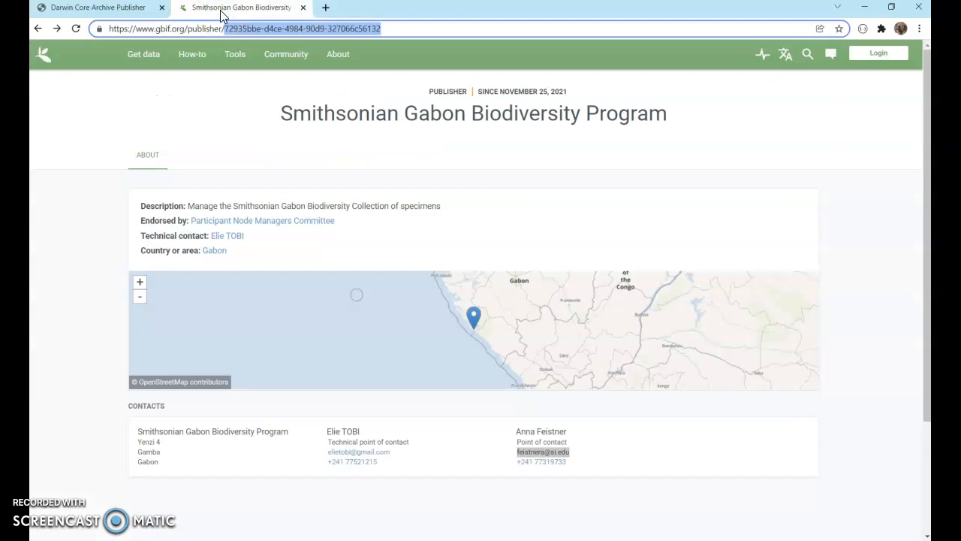
{"action": "left_click", "coordinate": [103, 9]}
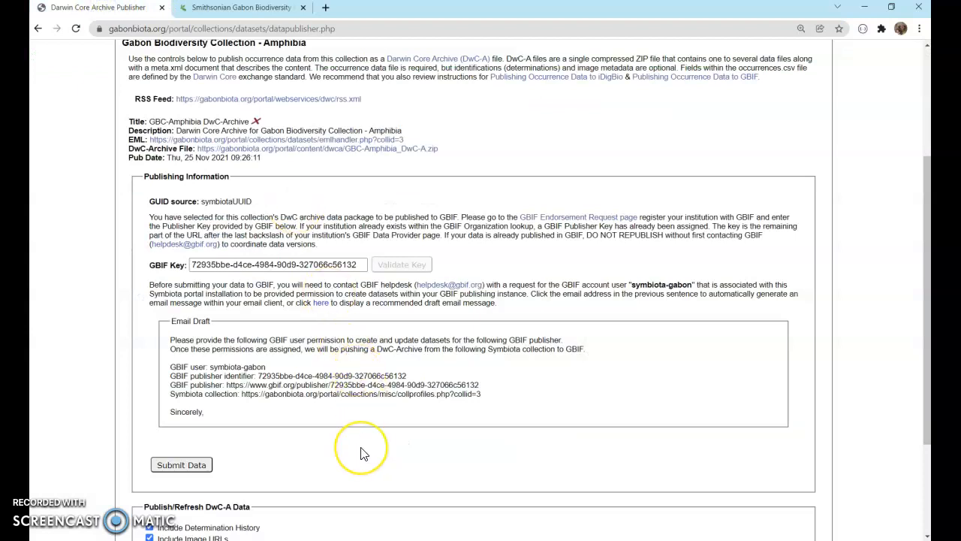
Submit the Amphibia collection's data to GBIF from the publishing information section
{"action": "scroll", "coordinate": [361, 454], "scroll_direction": "down", "scroll_amount": 1}
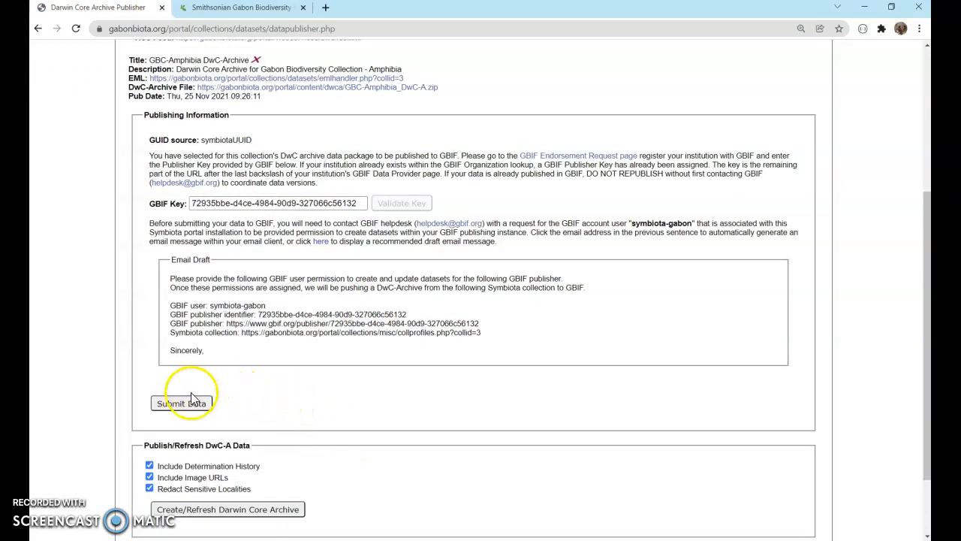
{"action": "left_click", "coordinate": [181, 410]}
{"action": "left_click", "coordinate": [183, 409]}
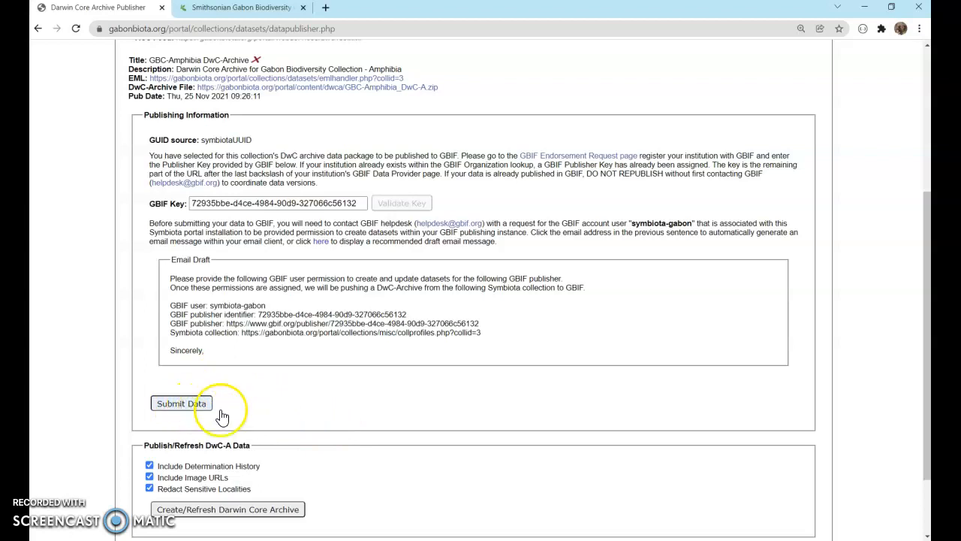
{"action": "left_click", "coordinate": [394, 376]}
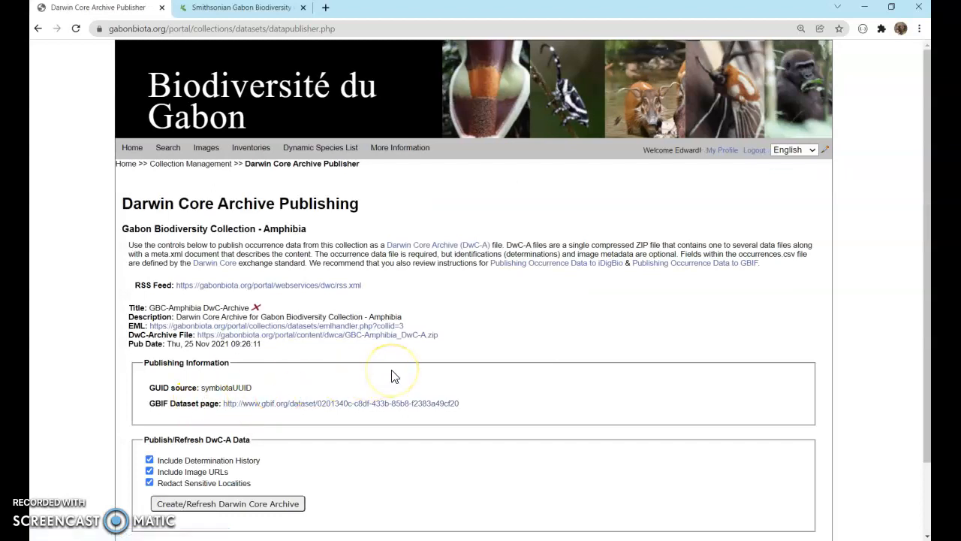
Open the collection's GBIF dataset page and reload it until its occurrences are indexed
{"action": "scroll", "coordinate": [394, 375], "scroll_direction": "down", "scroll_amount": 2}
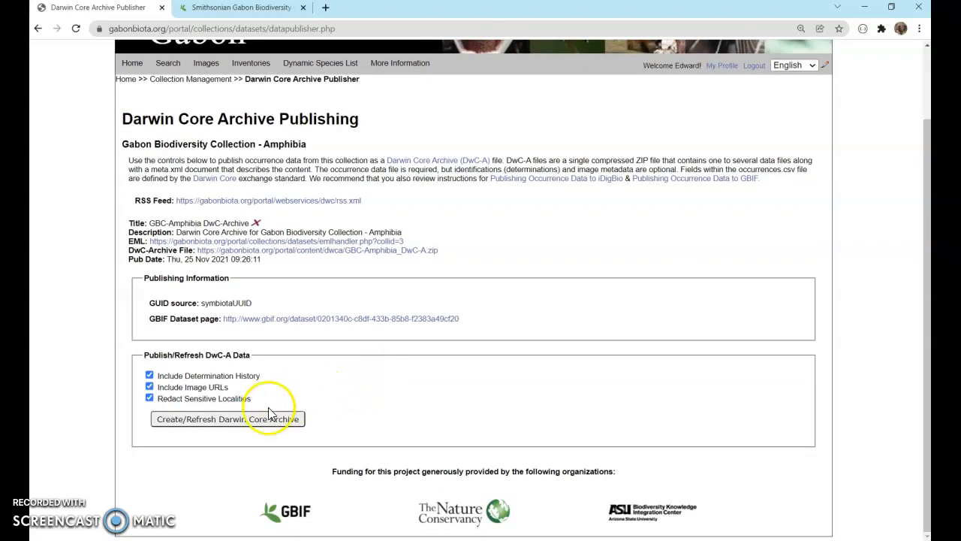
{"action": "left_click", "coordinate": [305, 320]}
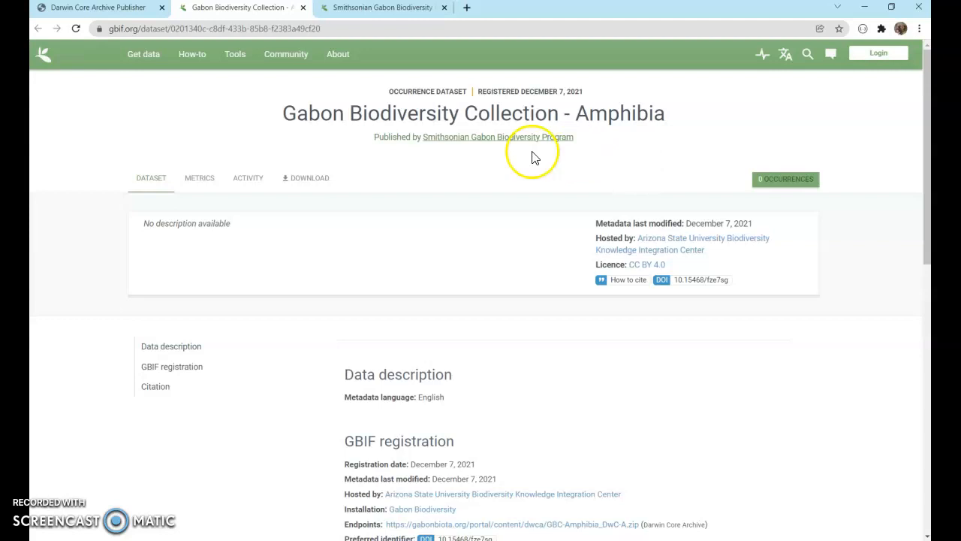
{"action": "left_click", "coordinate": [73, 30]}
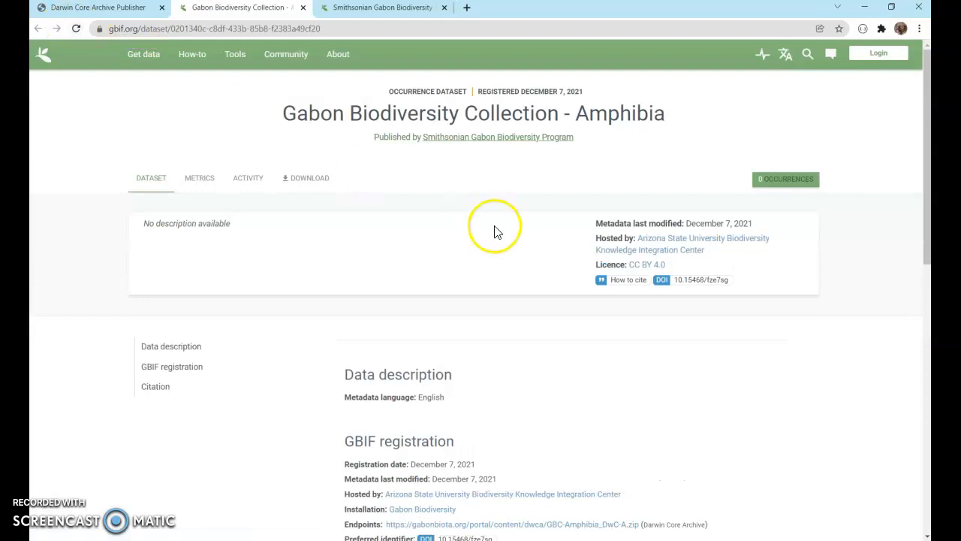
{"action": "scroll", "coordinate": [557, 381], "scroll_direction": "down", "scroll_amount": 1}
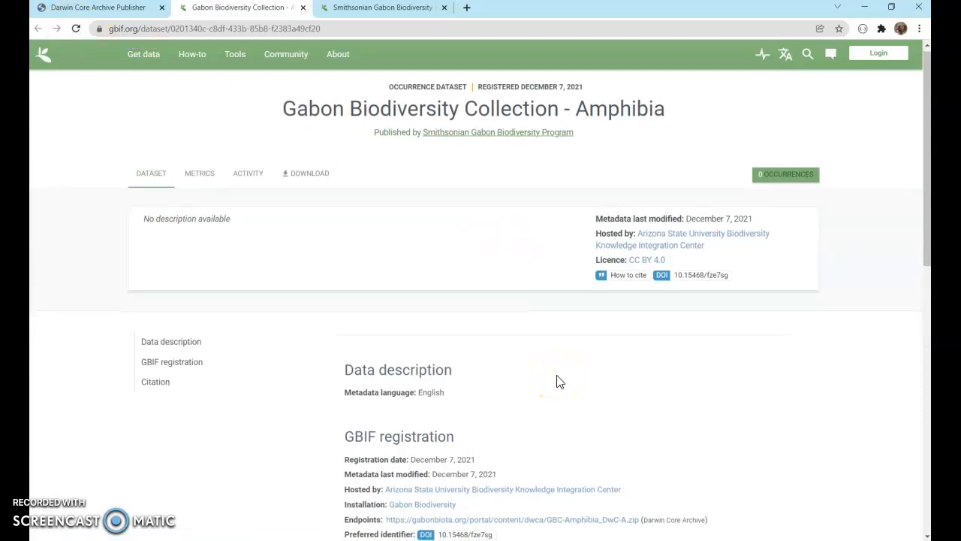
{"action": "scroll", "coordinate": [556, 381], "scroll_direction": "down", "scroll_amount": 2}
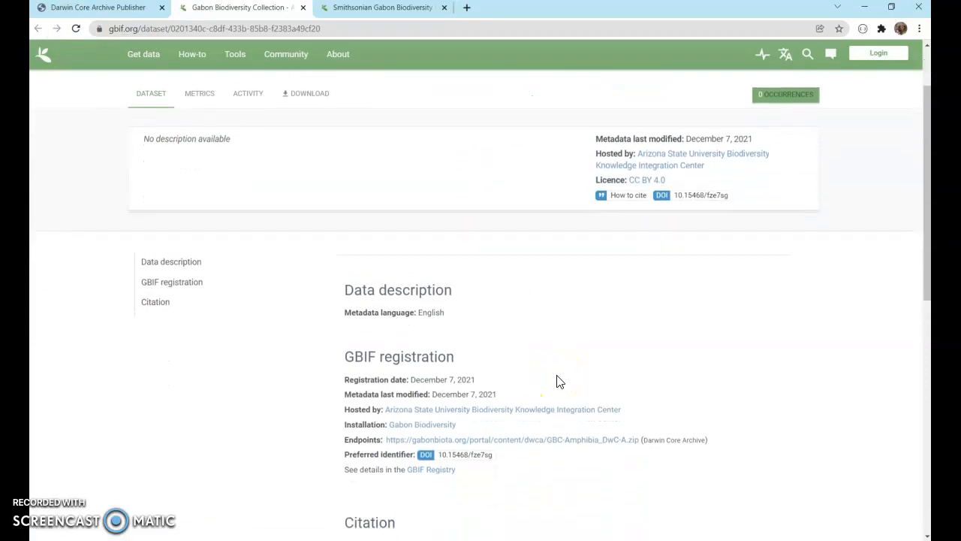
{"action": "scroll", "coordinate": [556, 382], "scroll_direction": "down", "scroll_amount": 1}
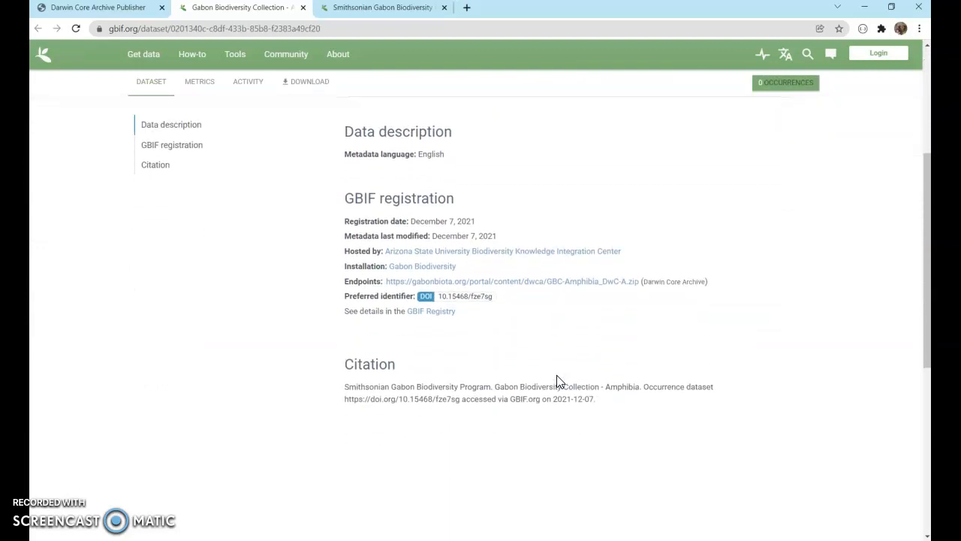
{"action": "scroll", "coordinate": [557, 382], "scroll_direction": "up", "scroll_amount": 3}
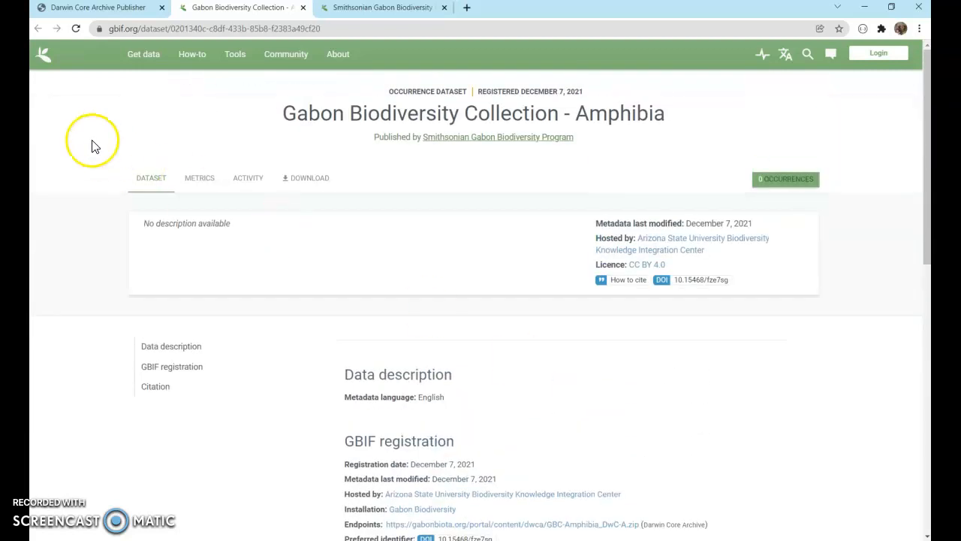
{"action": "left_click", "coordinate": [76, 28]}
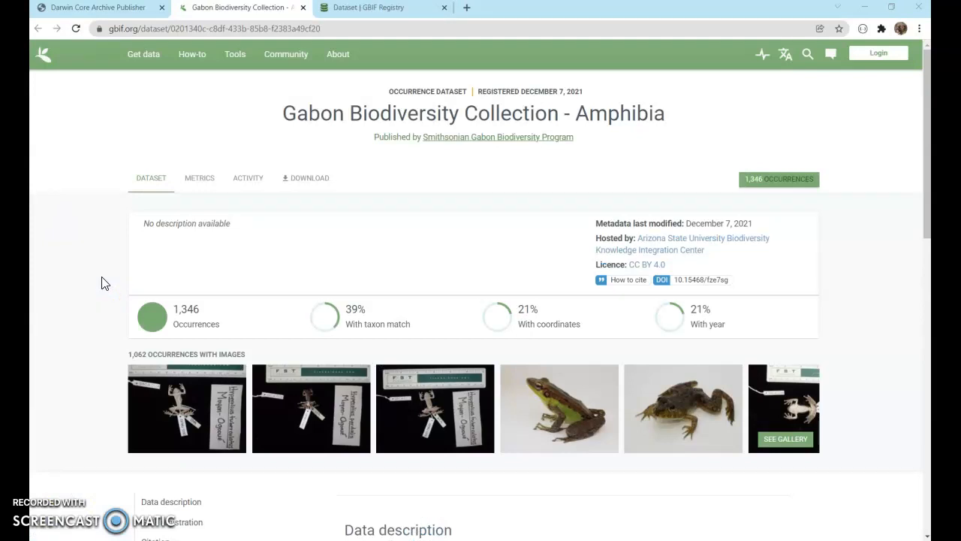
{"action": "left_click", "coordinate": [76, 30]}
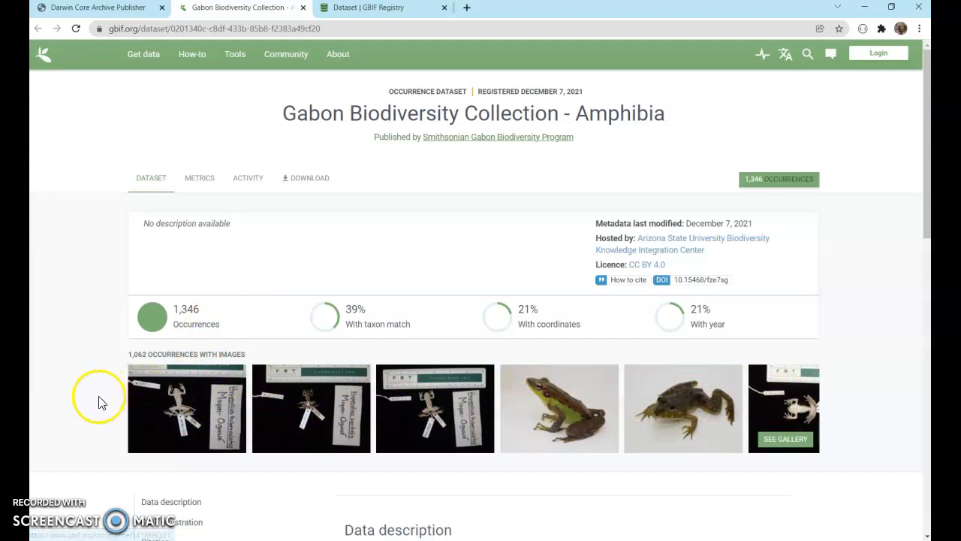
Examine the GBIF dataset page's occurrences, registration details, citation and address
{"action": "scroll", "coordinate": [98, 404], "scroll_direction": "down", "scroll_amount": 1}
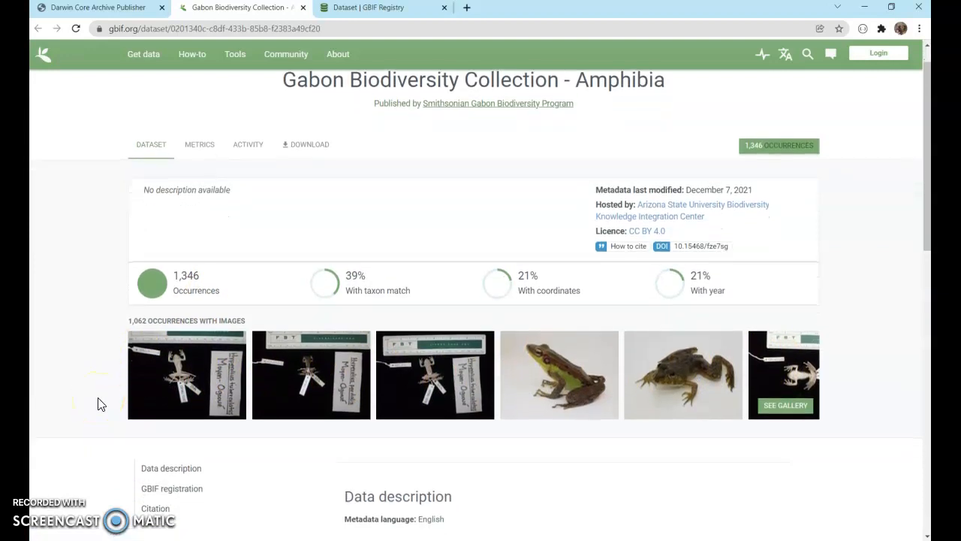
{"action": "scroll", "coordinate": [98, 404], "scroll_direction": "down", "scroll_amount": 4}
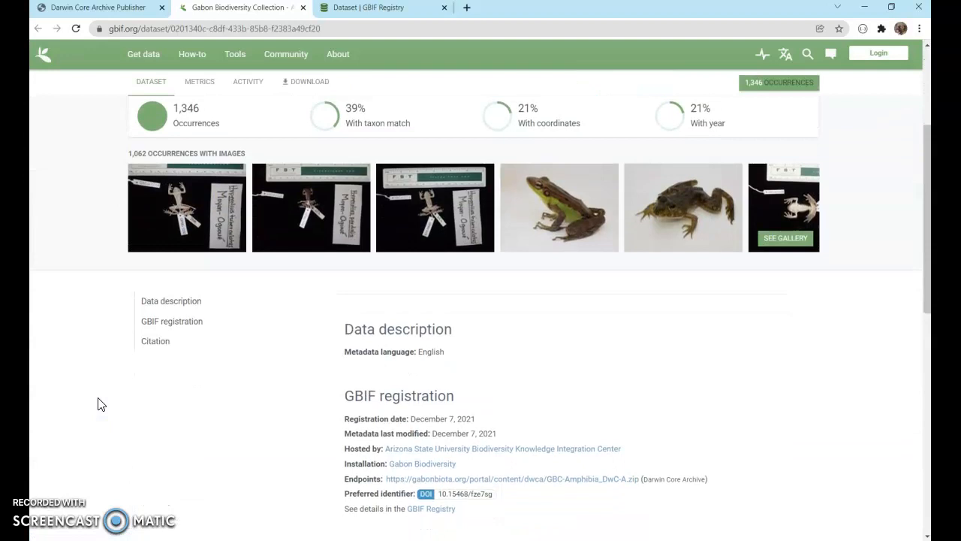
{"action": "scroll", "coordinate": [98, 404], "scroll_direction": "down", "scroll_amount": 2}
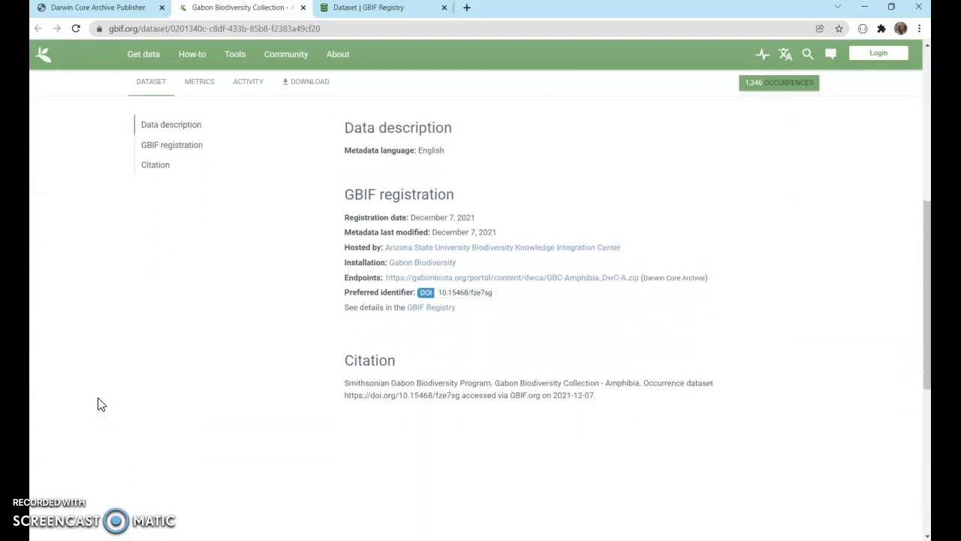
{"action": "scroll", "coordinate": [98, 404], "scroll_direction": "up", "scroll_amount": 3}
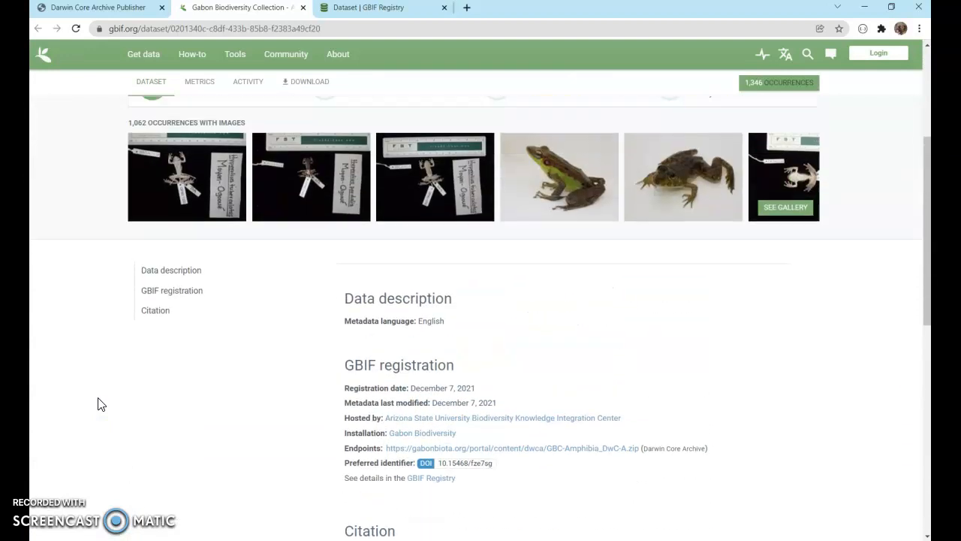
{"action": "scroll", "coordinate": [97, 404], "scroll_direction": "up", "scroll_amount": 3}
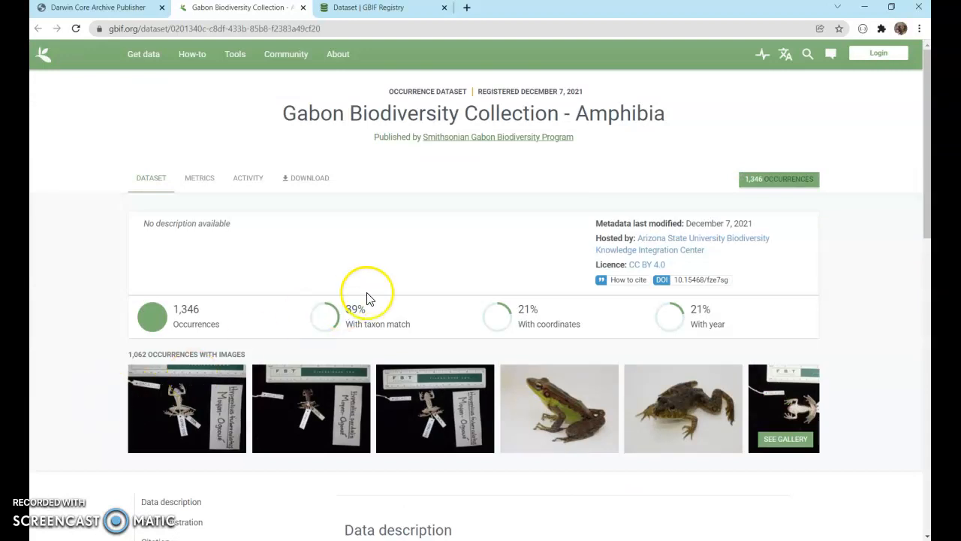
{"action": "double_click", "coordinate": [154, 29]}
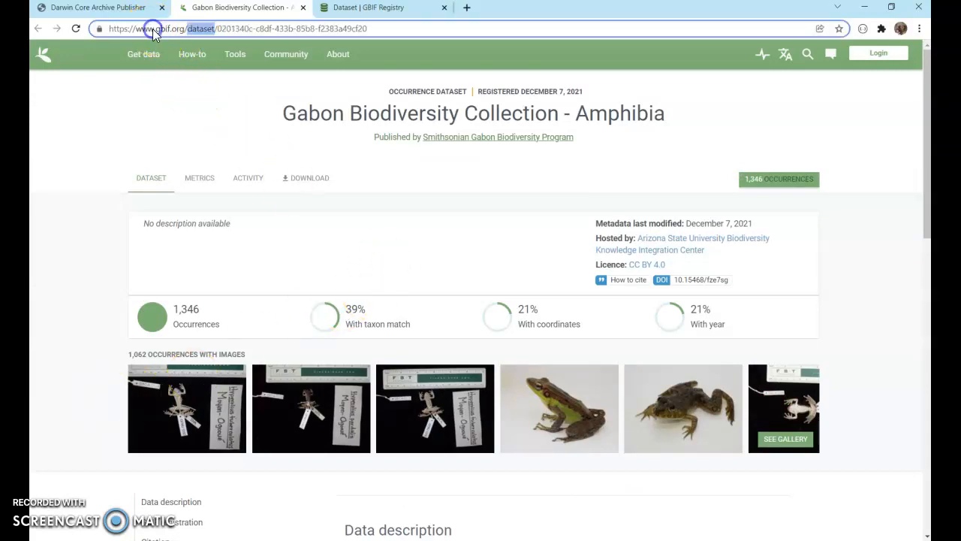
{"action": "left_click", "coordinate": [382, 96]}
{"action": "left_click_drag", "start_coordinate": [391, 93], "coordinate": [435, 94]}
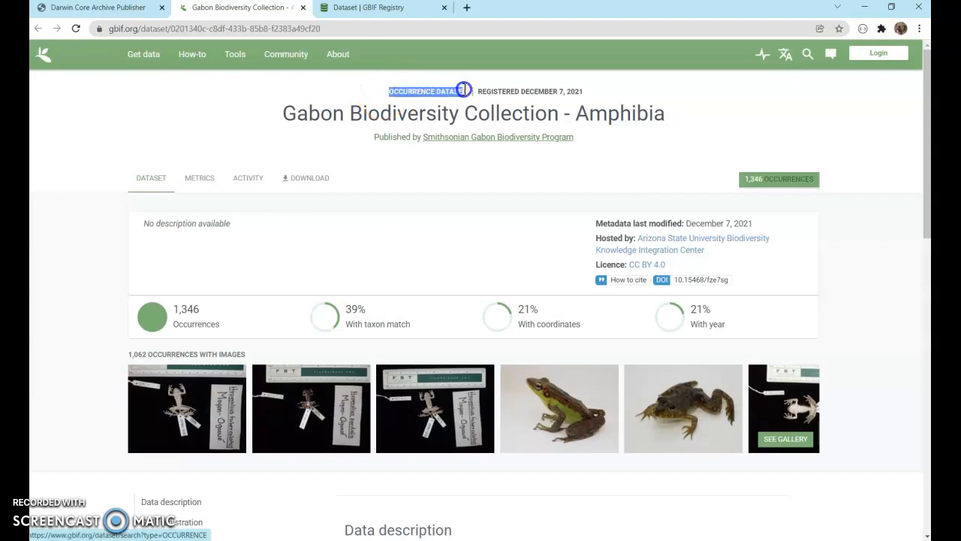
Open the Smithsonian Gabon Biodiversity Program publisher page from the dataset's publisher link
{"action": "left_click", "coordinate": [471, 140]}
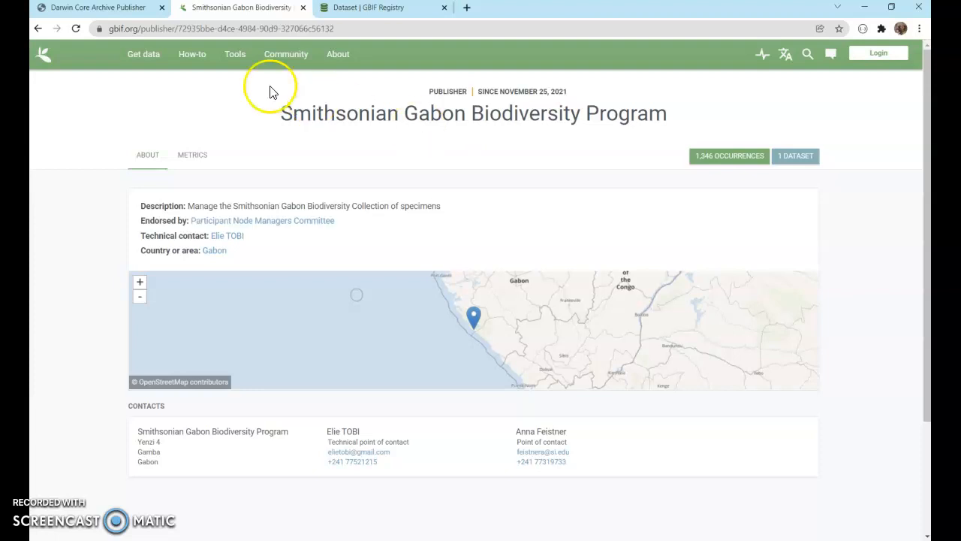
{"action": "double_click", "coordinate": [159, 30]}
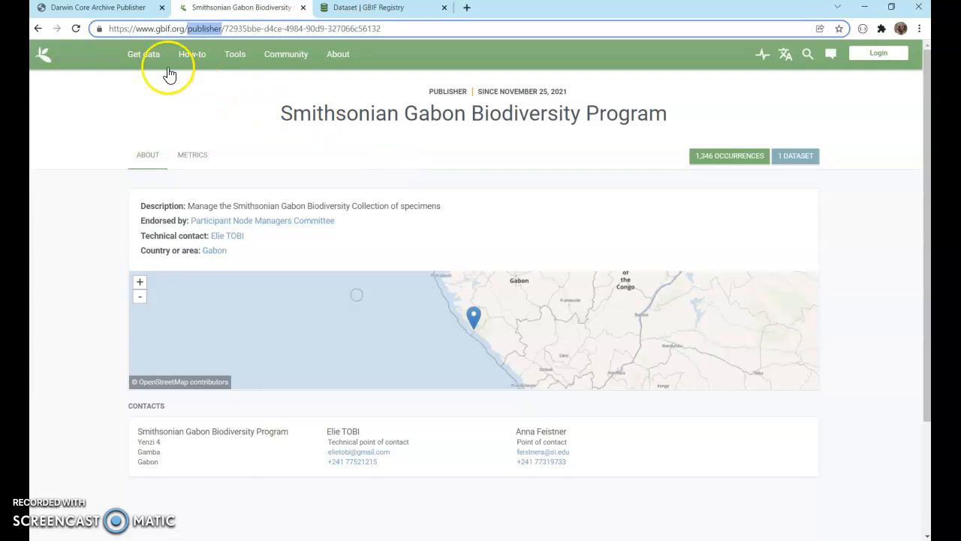
{"action": "left_click", "coordinate": [96, 9]}
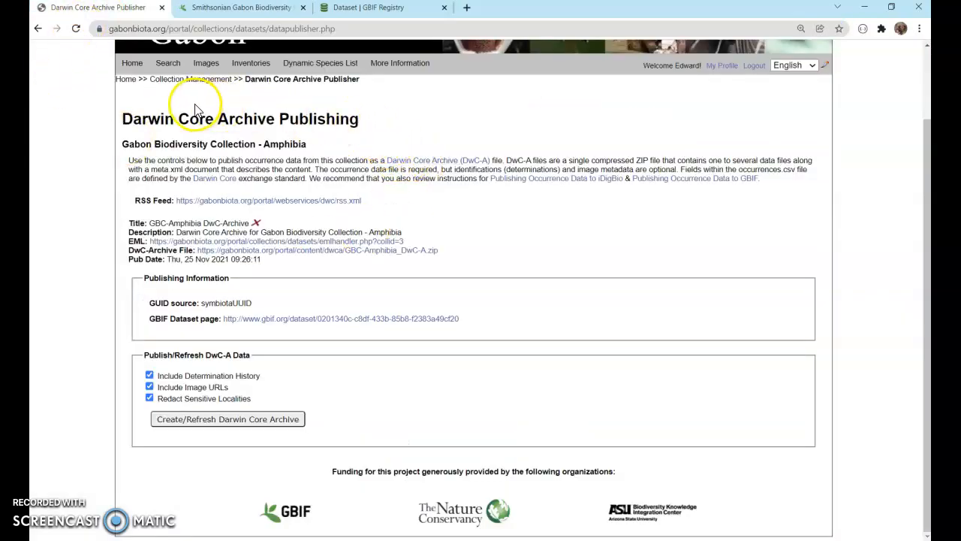
Open the portal's collections list through Collection Management and browse the collection groups
{"action": "mouse_move", "coordinate": [168, 65]}
{"action": "left_click", "coordinate": [167, 84]}
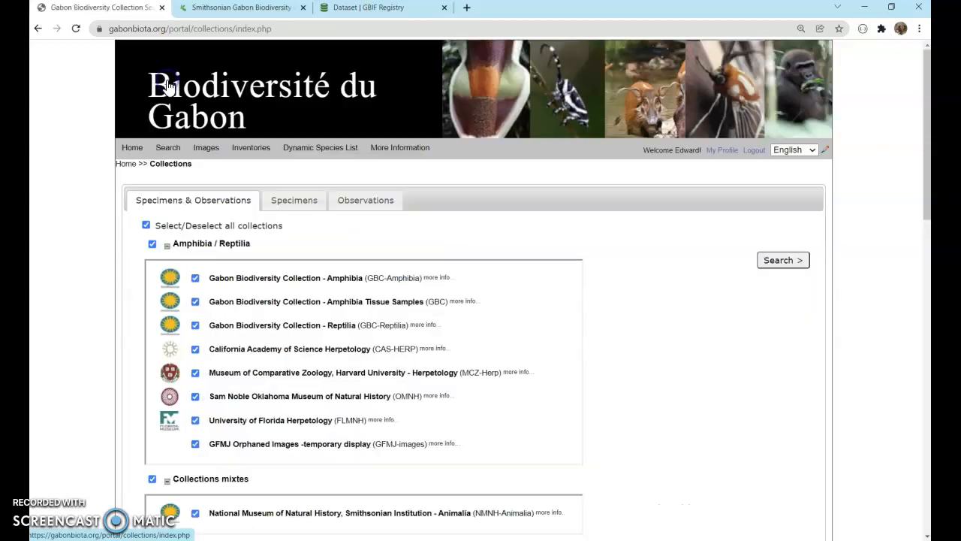
{"action": "scroll", "coordinate": [530, 268], "scroll_direction": "down", "scroll_amount": 1}
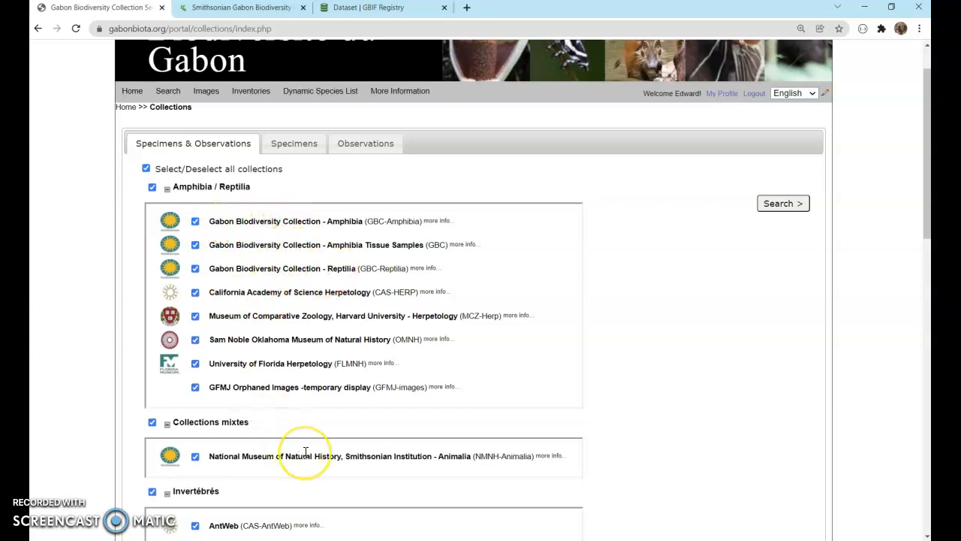
{"action": "scroll", "coordinate": [305, 457], "scroll_direction": "down", "scroll_amount": 3}
{"action": "scroll", "coordinate": [304, 455], "scroll_direction": "down", "scroll_amount": 1}
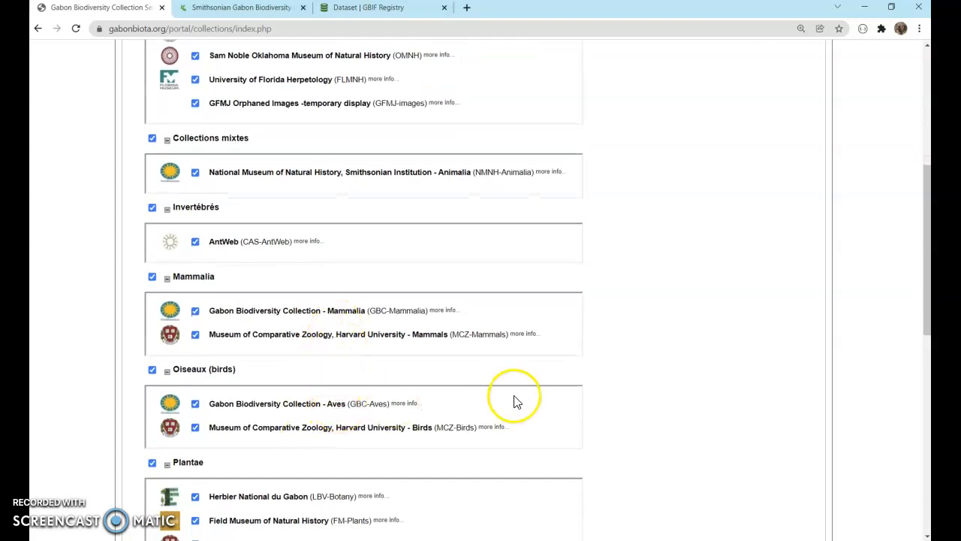
{"action": "scroll", "coordinate": [686, 403], "scroll_direction": "up", "scroll_amount": 3}
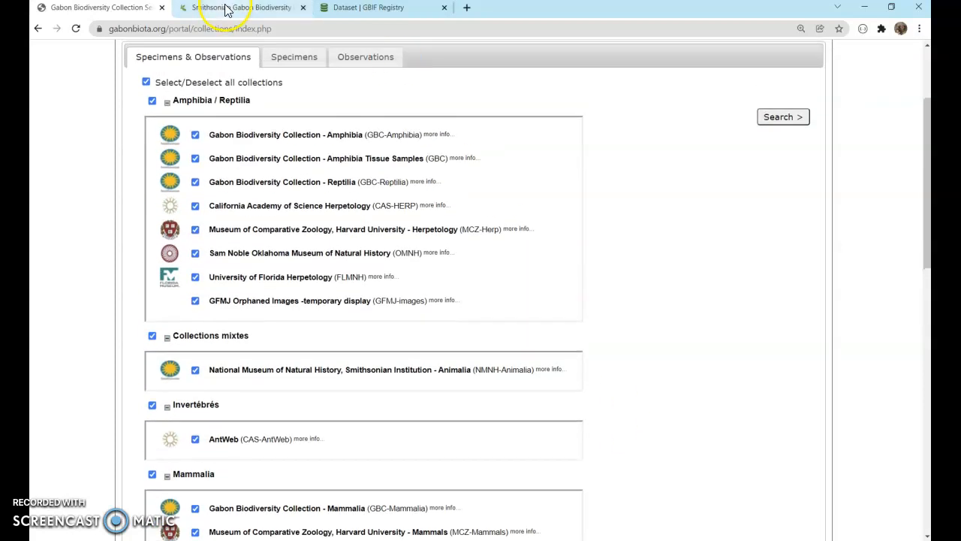
List all datasets published by the Smithsonian Gabon Biodiversity Program on GBIF
{"action": "left_click", "coordinate": [225, 9]}
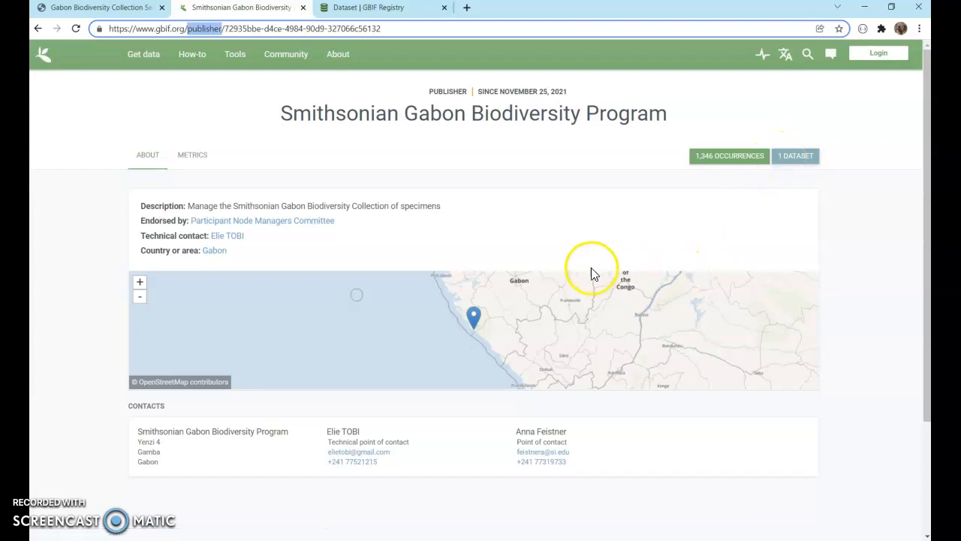
{"action": "scroll", "coordinate": [583, 268], "scroll_direction": "down", "scroll_amount": 3}
{"action": "scroll", "coordinate": [594, 273], "scroll_direction": "up", "scroll_amount": 3}
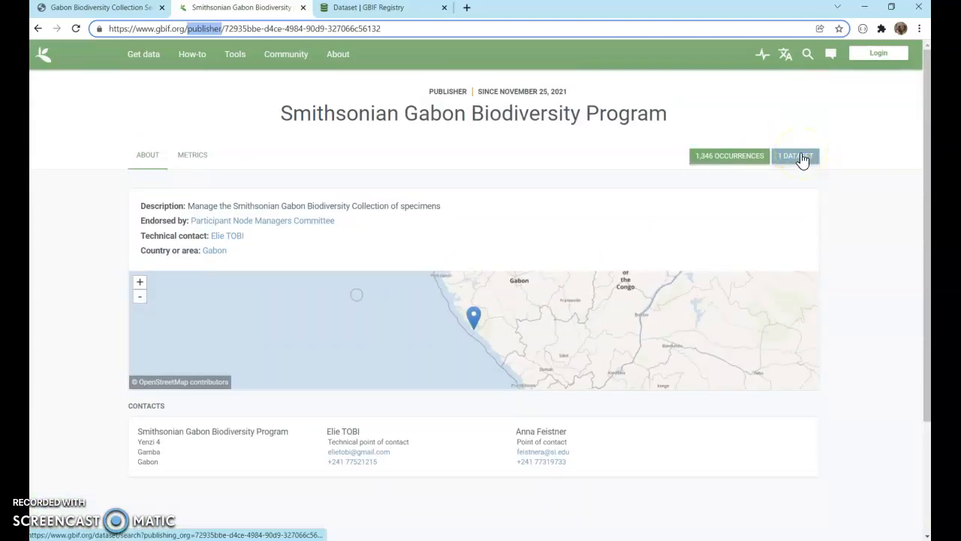
{"action": "left_click", "coordinate": [801, 159]}
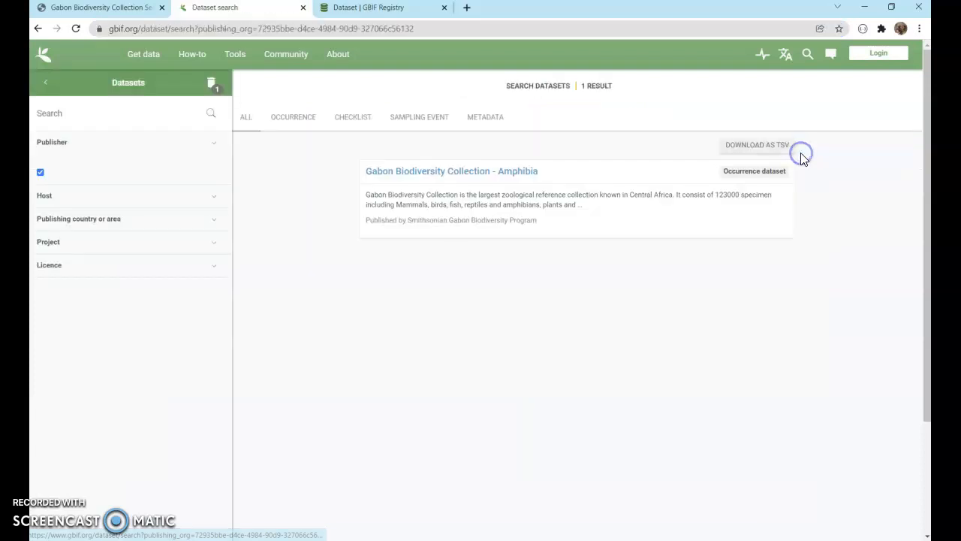
{"action": "left_click", "coordinate": [498, 300]}
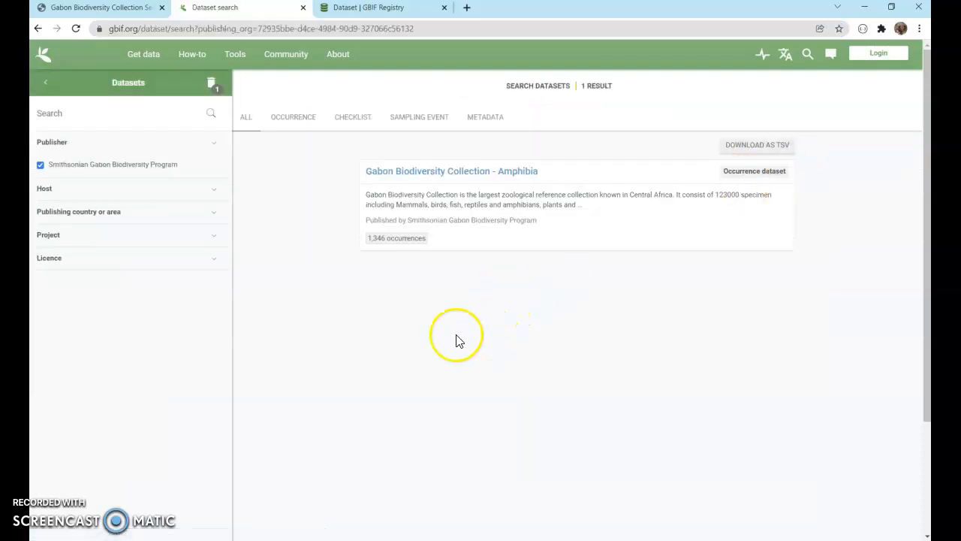